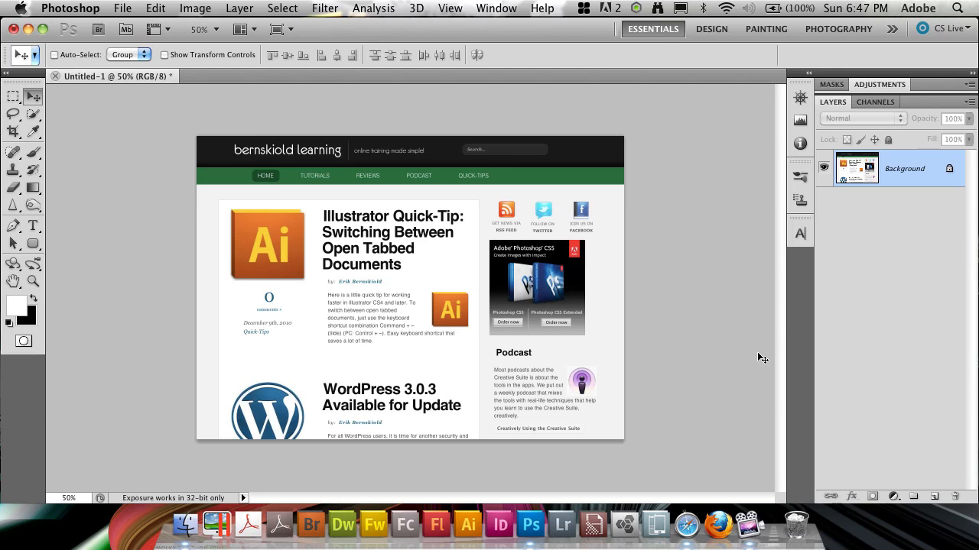
- Add a new empty layer above the website screenshot for painting snow on the header
key("super+equal")
key("super+equal")
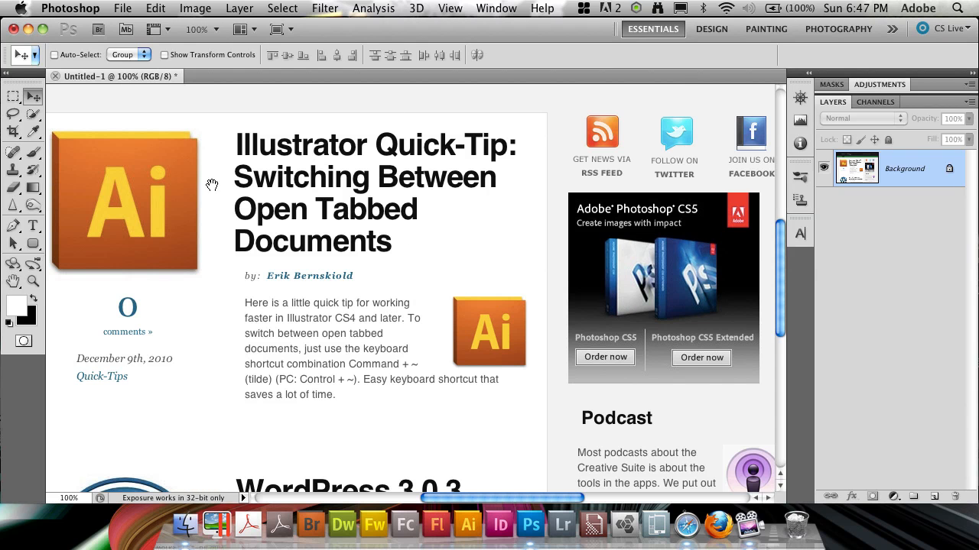
left_click_drag(207, 194, 270, 303)
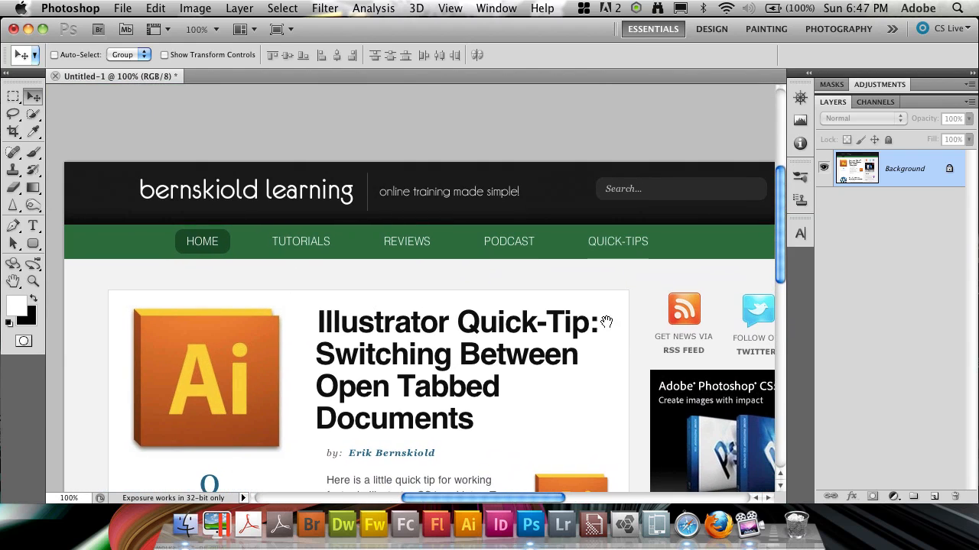
left_click(933, 497)
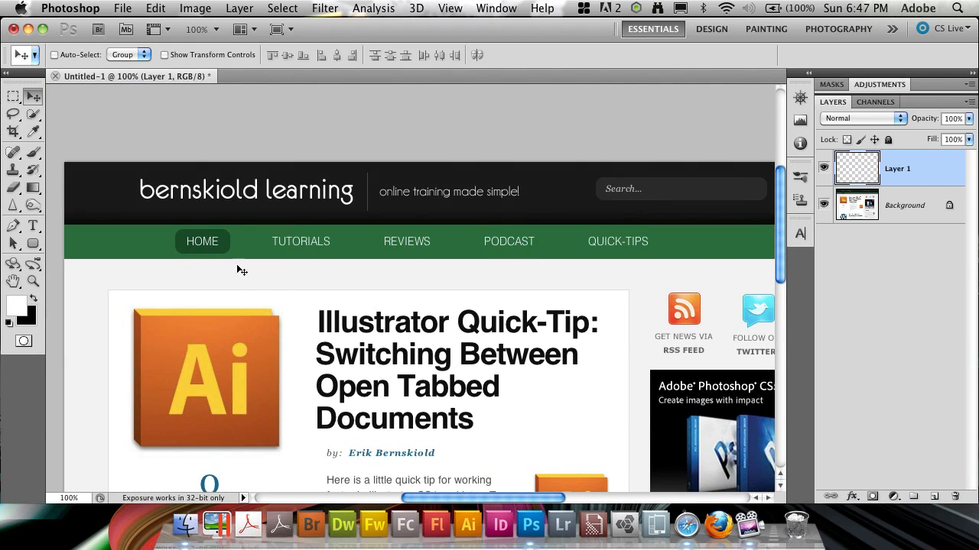
- Choose the Brush tool and reduce its size to 6 px, keeping white as the painting color
left_click(33, 153)
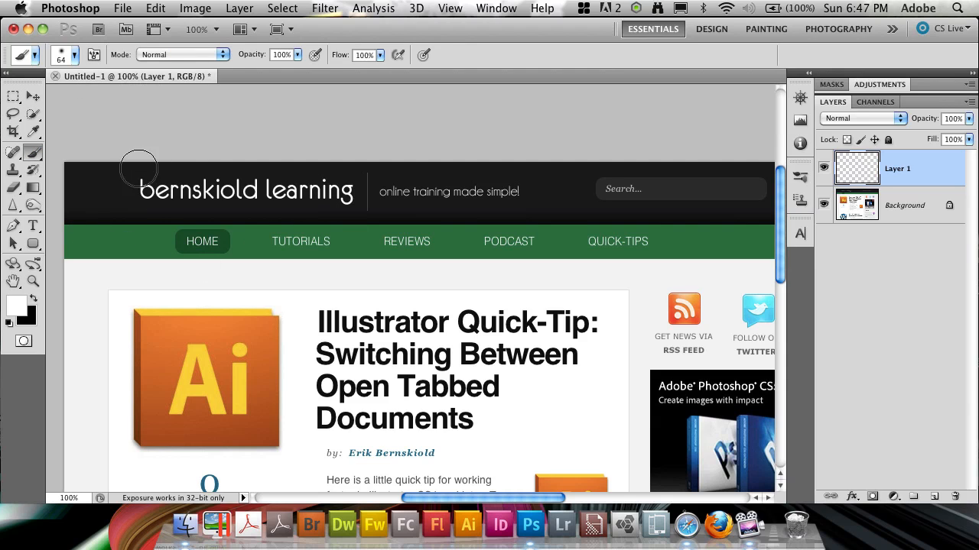
key("bracketleft")
key("bracketleft")
key("bracketleft")
key("bracketleft")
key("bracketleft")
key("bracketleft")
key("bracketleft")
key("bracketleft")
key("bracketleft")
- Paint a small white snow cap on the letter "o" in the logo's first word with a 3 px brush
key("super+equal")
key("super+equal")
scroll(614, 286, "left", 10)
scroll(614, 286, "up", 4)
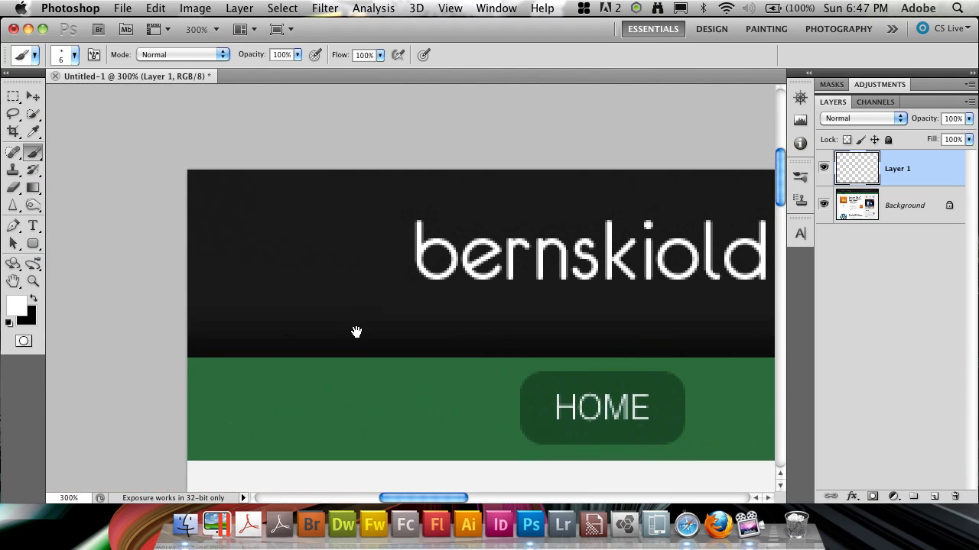
scroll(356, 331, "left", 3)
scroll(450, 322, "right", 8)
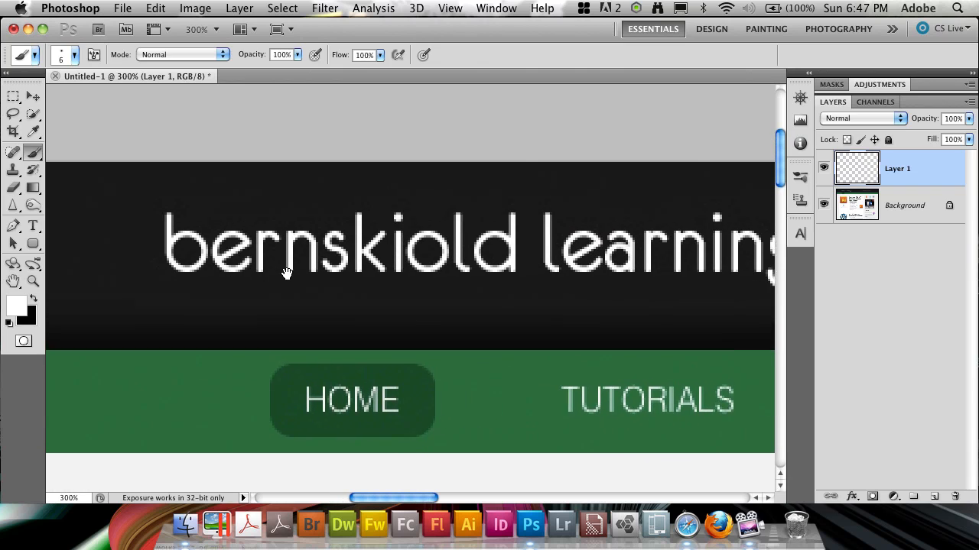
scroll(286, 274, "right", 2)
key("super+equal")
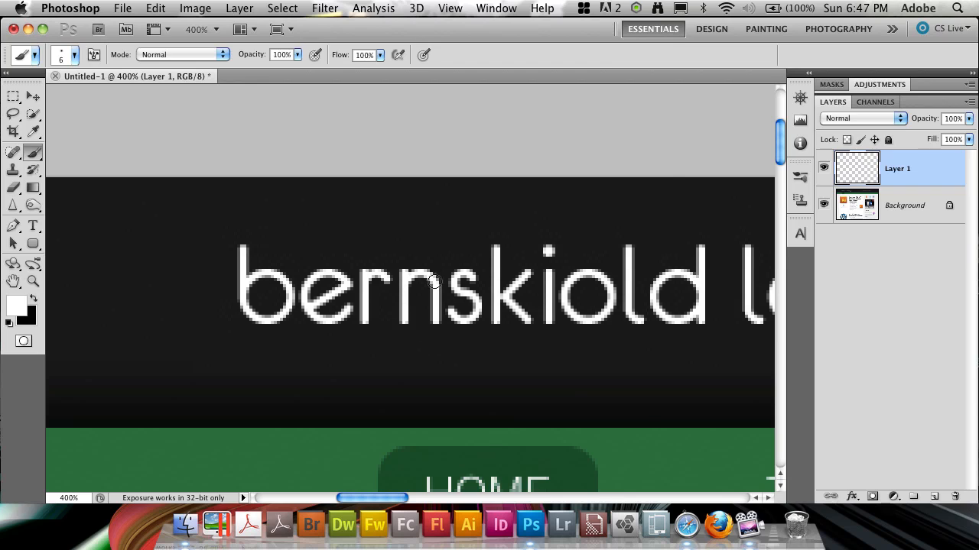
key("bracketleft")
key("bracketleft")
key("bracketleft")
mouse_move(578, 265)
left_mouse_down()
mouse_move(608, 271)
mouse_move(567, 266)
mouse_move(593, 258)
mouse_move(617, 289)
left_mouse_up()
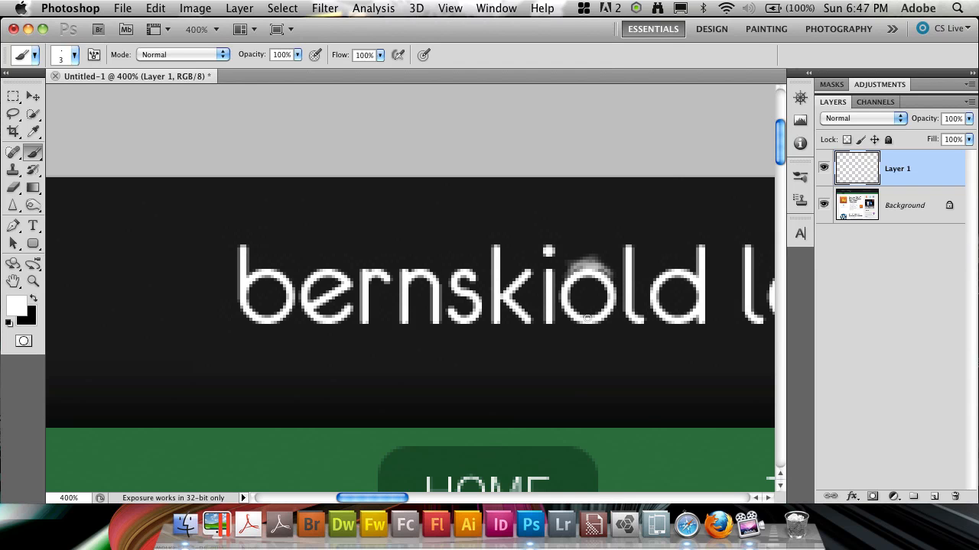
- Add a second new layer and paint white snow inside the lower curve of the "g" in "learning"
scroll(620, 323, "right", 10)
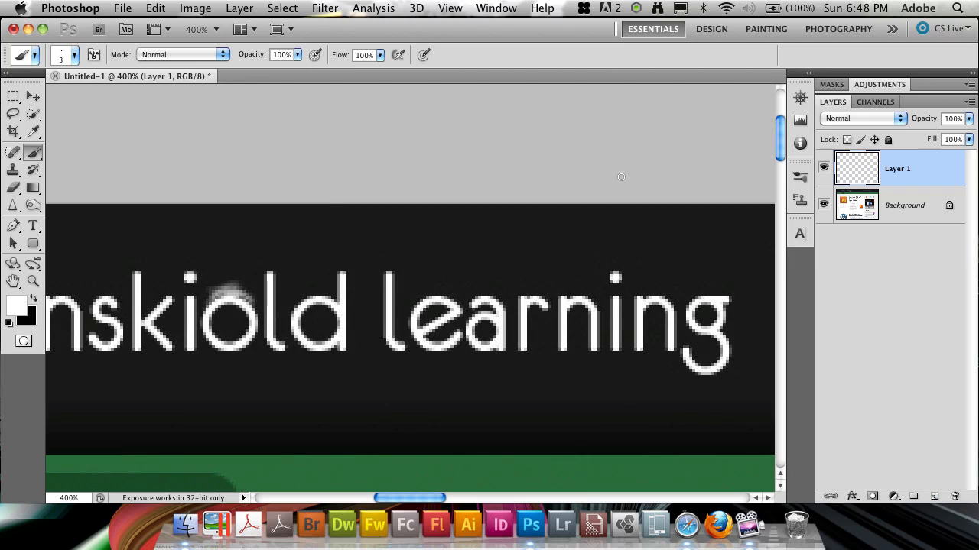
left_click(934, 498)
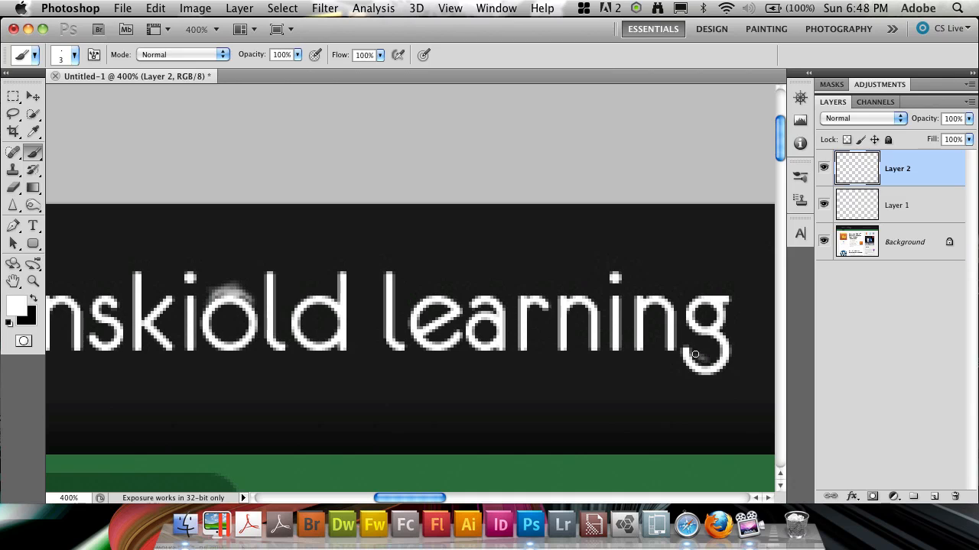
mouse_move(696, 359)
left_mouse_down()
mouse_move(708, 355)
mouse_move(683, 344)
mouse_move(677, 351)
mouse_move(684, 360)
mouse_move(692, 346)
mouse_move(707, 350)
mouse_move(642, 324)
mouse_move(200, 300)
mouse_move(604, 301)
left_mouse_up()
- Paint snow on the tip of the logo's "d" and a column of small falling snow dots beside it
left_click_drag(432, 302, 509, 308)
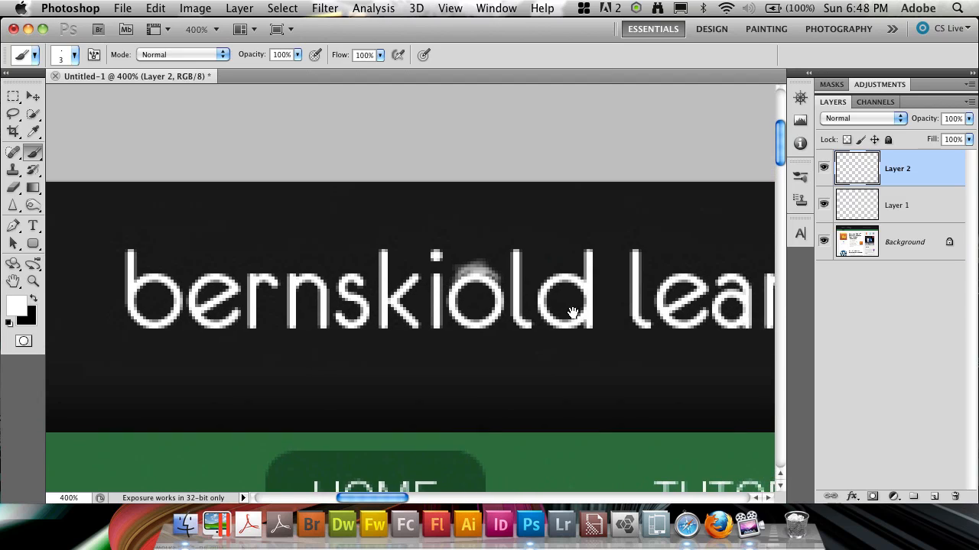
left_click_drag(612, 315, 507, 336)
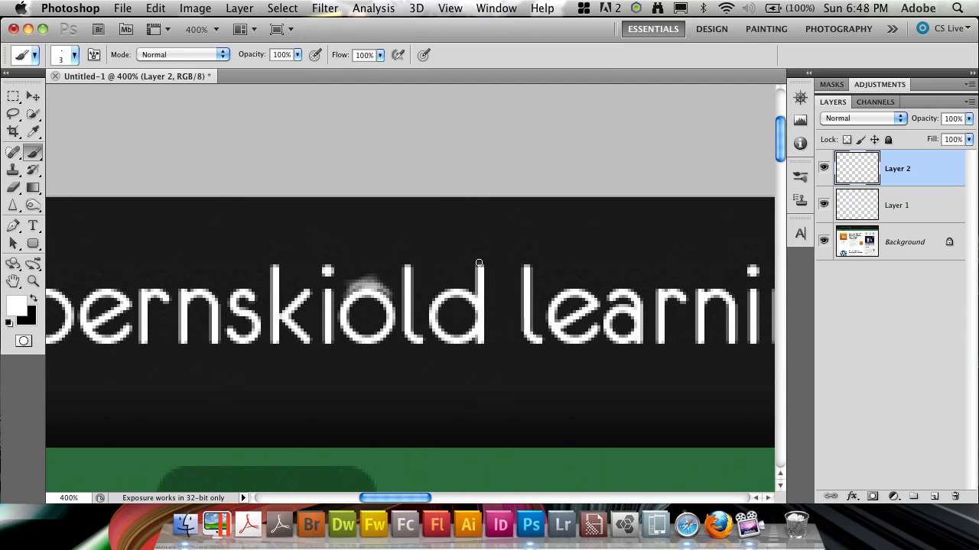
mouse_move(476, 262)
left_mouse_down()
mouse_move(491, 266)
mouse_move(500, 328)
left_mouse_up()
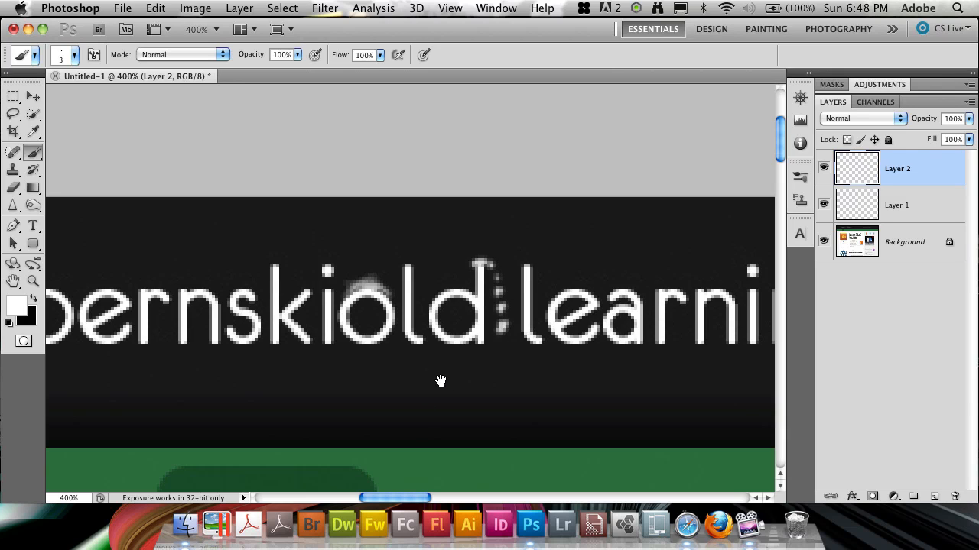
- Add a third new layer and enlarge the brush to 5 px
left_click_drag(441, 356, 371, 288)
left_click_drag(181, 275, 258, 299)
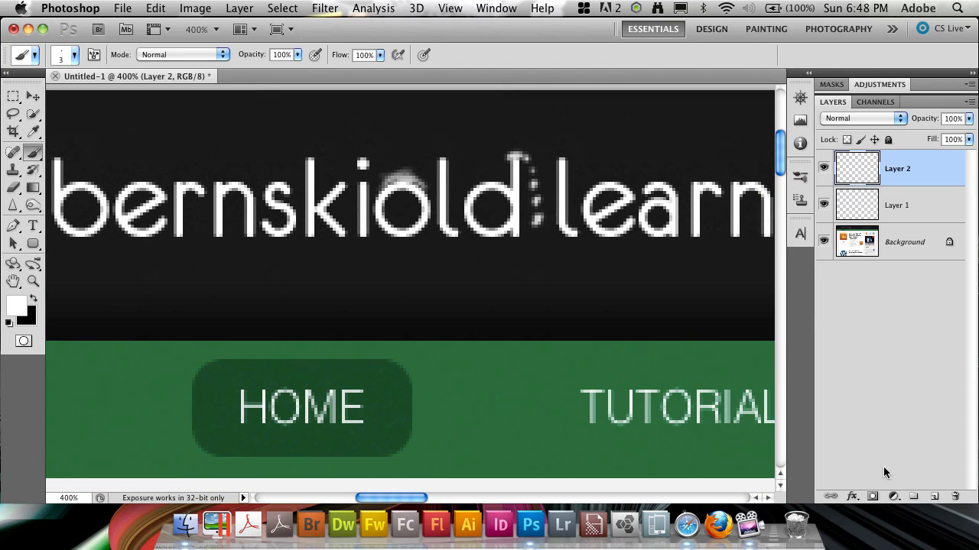
left_click(935, 496)
left_click_drag(240, 345, 477, 327)
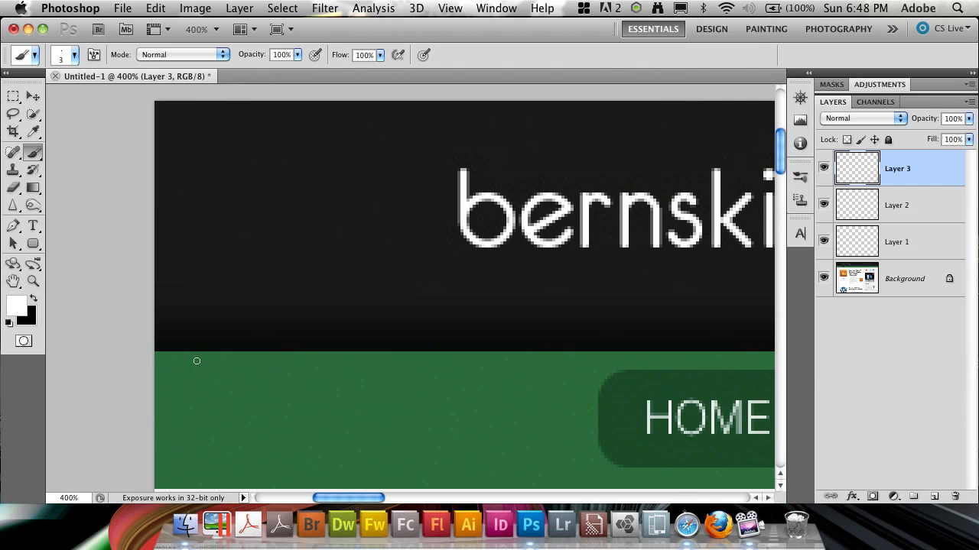
key("bracketright")
key("bracketright")
key("bracketright")
- Paint a straight white line along the whole upper edge of the green navigation bar, from its right end to its left end
scroll(690, 354, "right", 15)
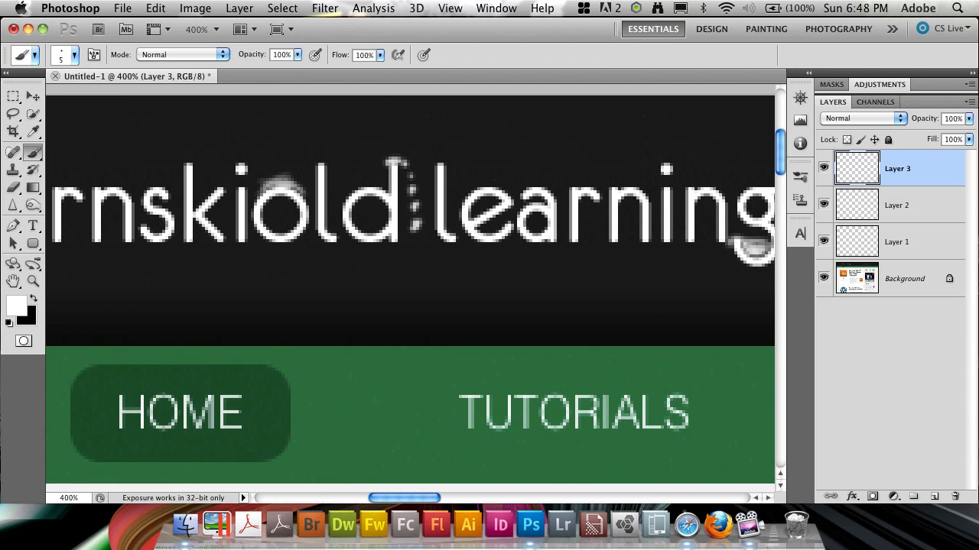
scroll(436, 312, "right", 15)
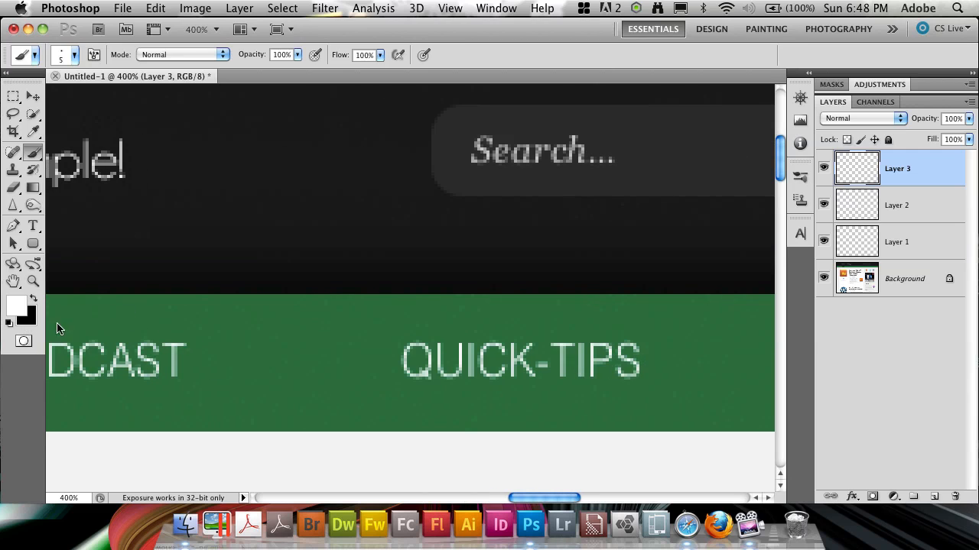
scroll(589, 284, "right", 15)
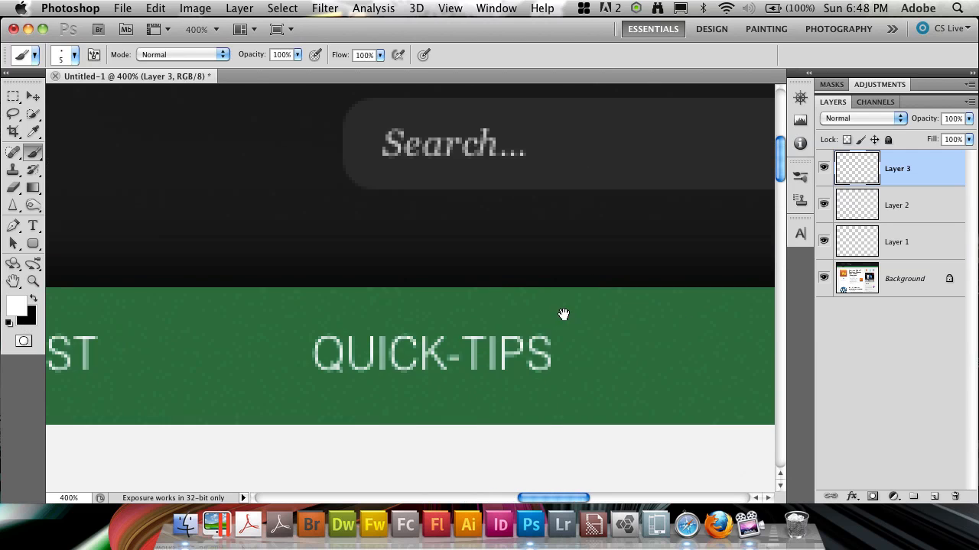
scroll(409, 290, "right", 5)
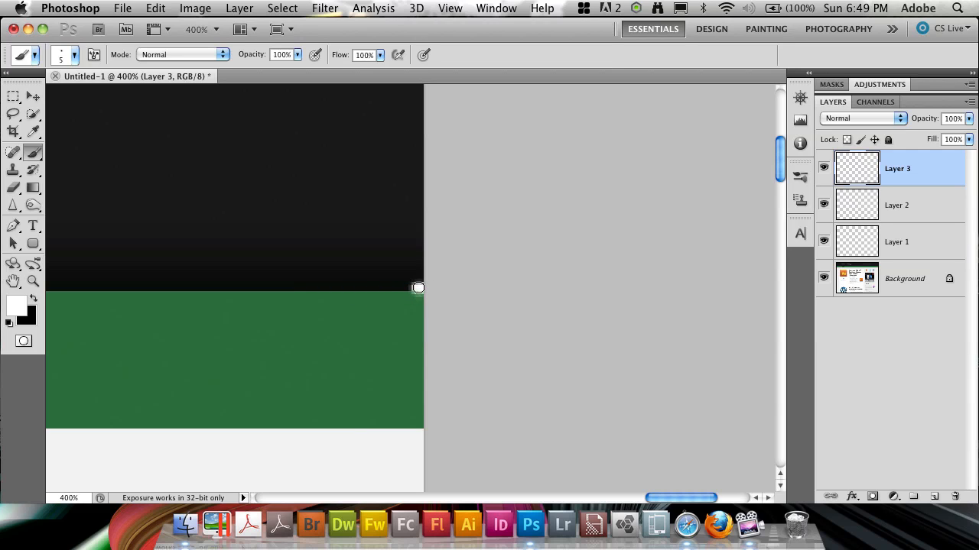
left_click(378, 289, "shift")
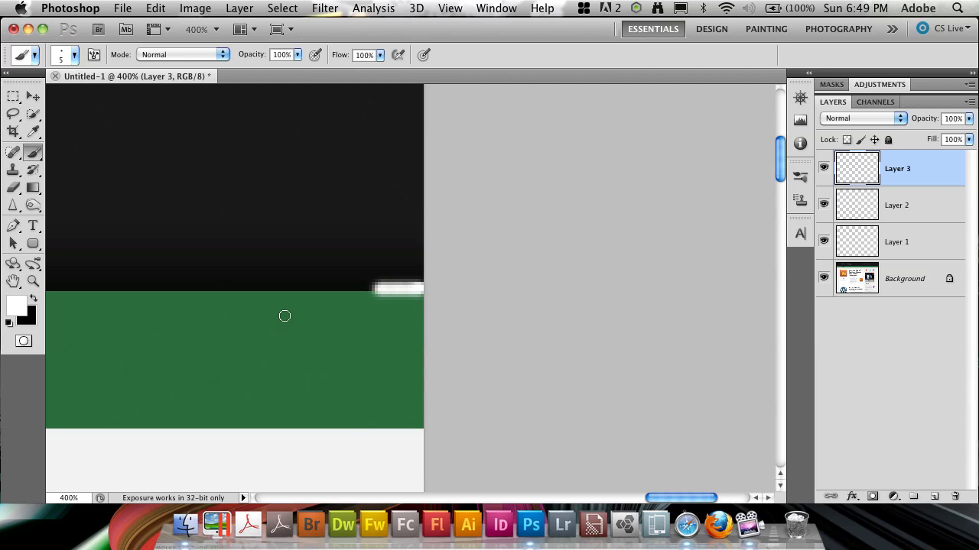
scroll(283, 316, "left", 20)
scroll(283, 315, "left", 10)
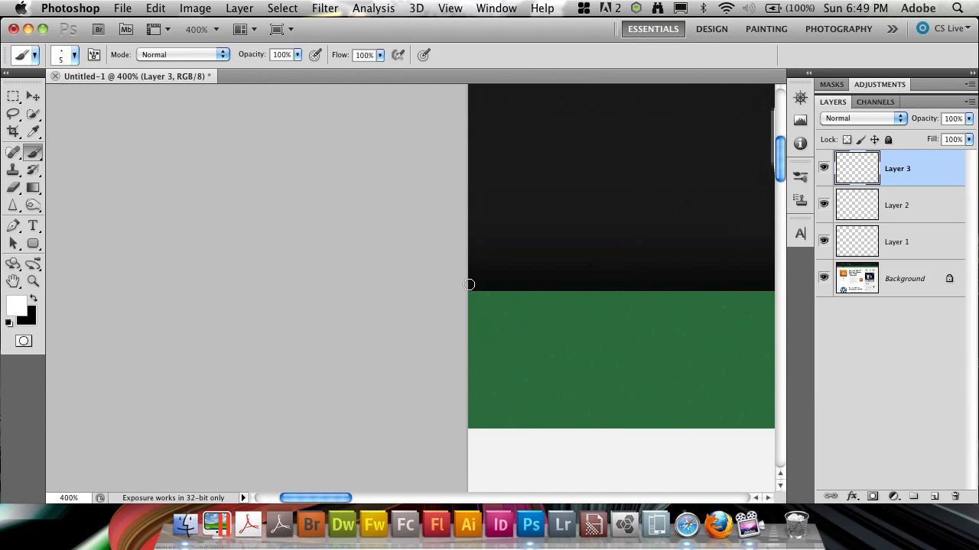
left_click(468, 286, "shift")
- Examine the white snow line along the full width of the navigation bar
scroll(438, 262, "right", 10)
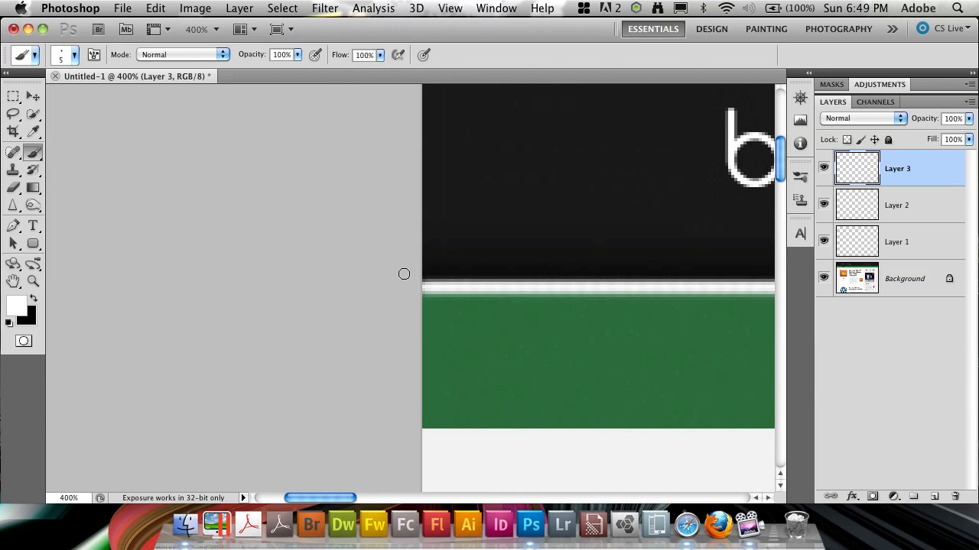
scroll(404, 274, "right", 20)
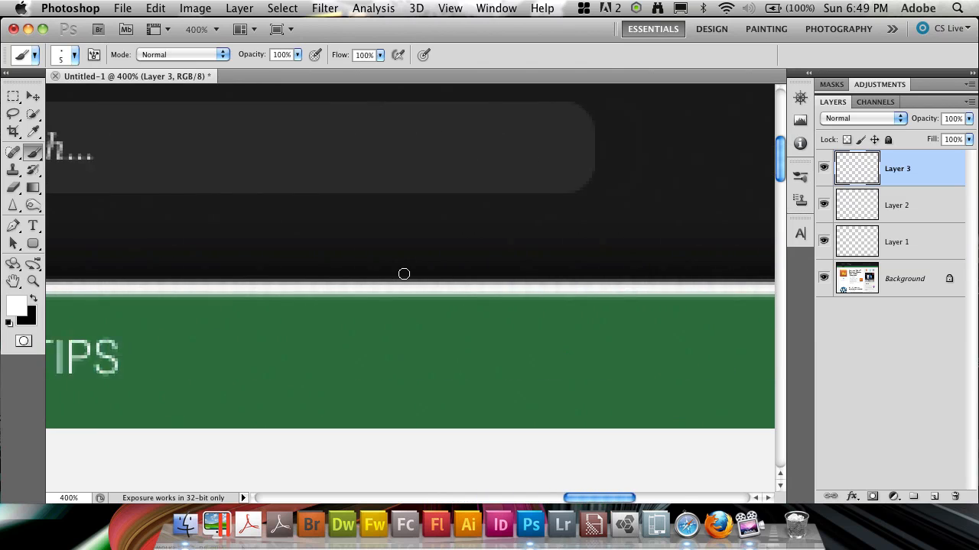
scroll(404, 274, "right", 5)
scroll(404, 273, "left", 10)
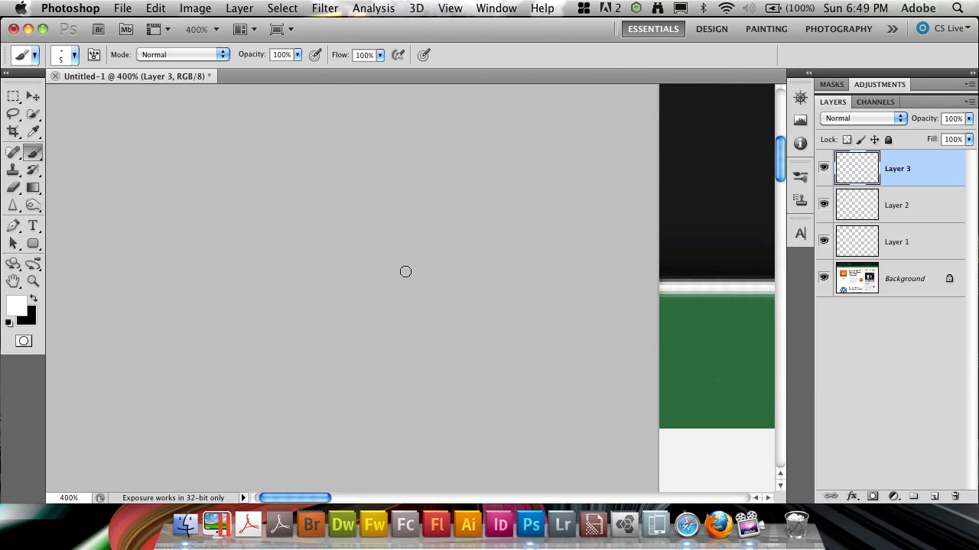
scroll(406, 269, "right", 2)
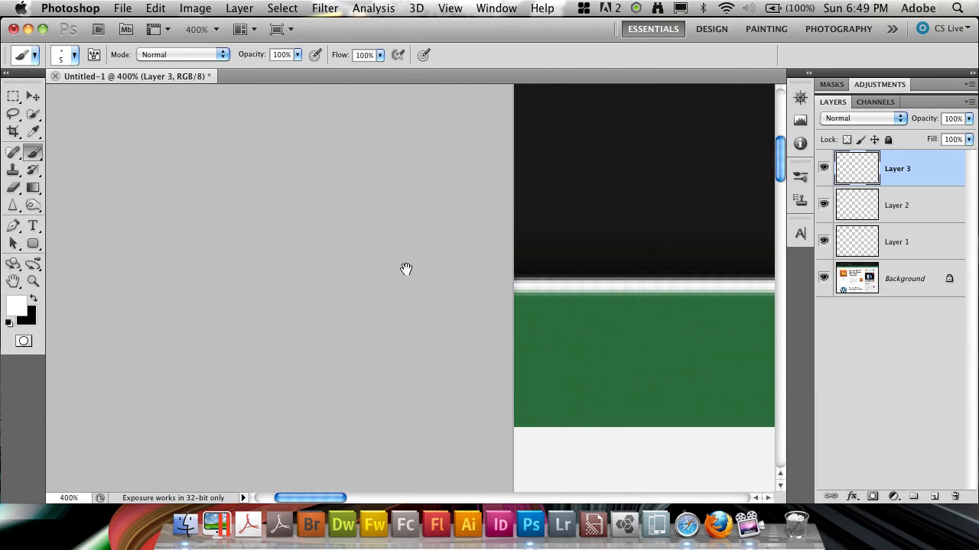
scroll(620, 310, "right", 11)
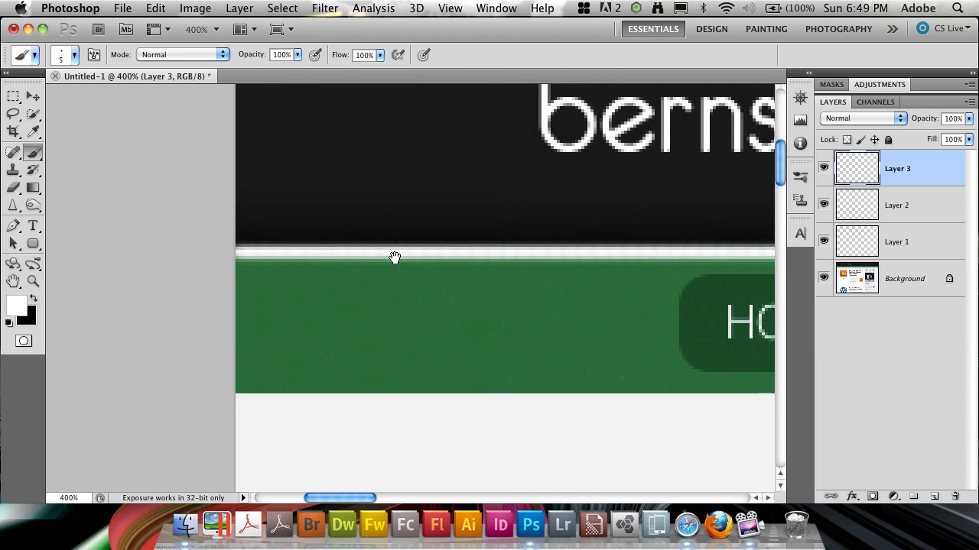
scroll(237, 303, "right", 3)
scroll(238, 303, "up", 2)
scroll(260, 309, "left", 5)
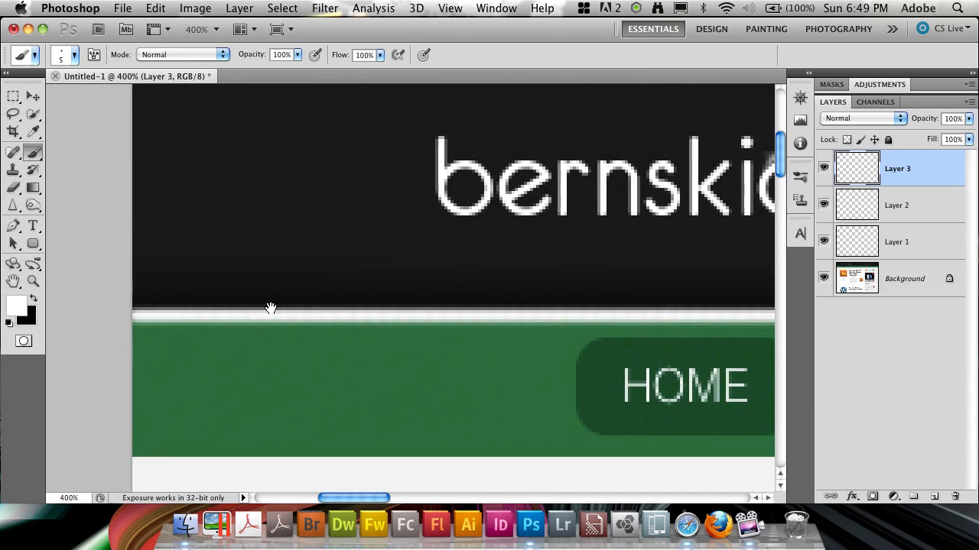
- Paint uneven white snow mounds on top of the straight line, from the header's left part to beneath the tagline
mouse_move(242, 307)
left_mouse_down()
mouse_move(221, 309)
mouse_move(386, 299)
mouse_move(371, 301)
mouse_move(405, 311)
mouse_move(386, 324)
left_mouse_up()
mouse_move(509, 303)
left_mouse_down()
mouse_move(203, 290)
mouse_move(201, 313)
mouse_move(596, 321)
mouse_move(518, 331)
left_mouse_up()
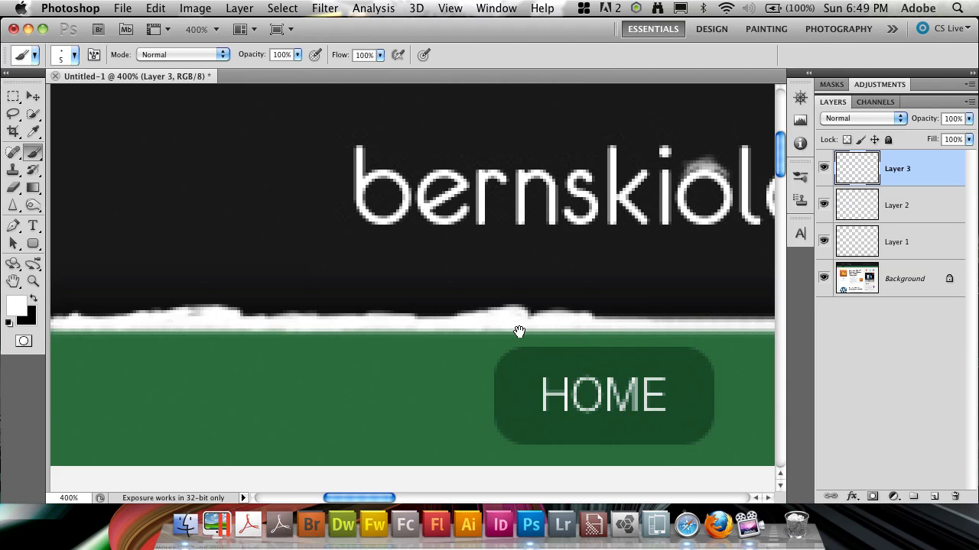
left_click_drag(598, 316, 435, 289)
mouse_move(349, 286)
left_mouse_down()
mouse_move(563, 284)
mouse_move(634, 295)
mouse_move(675, 282)
mouse_move(665, 289)
mouse_move(675, 299)
mouse_move(103, 339)
left_mouse_up()
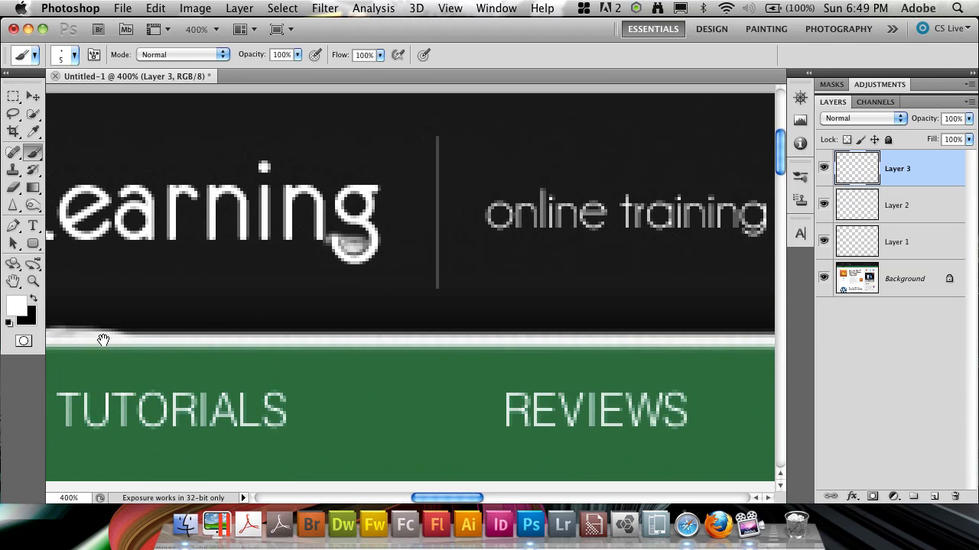
left_click_drag(182, 329, 382, 341)
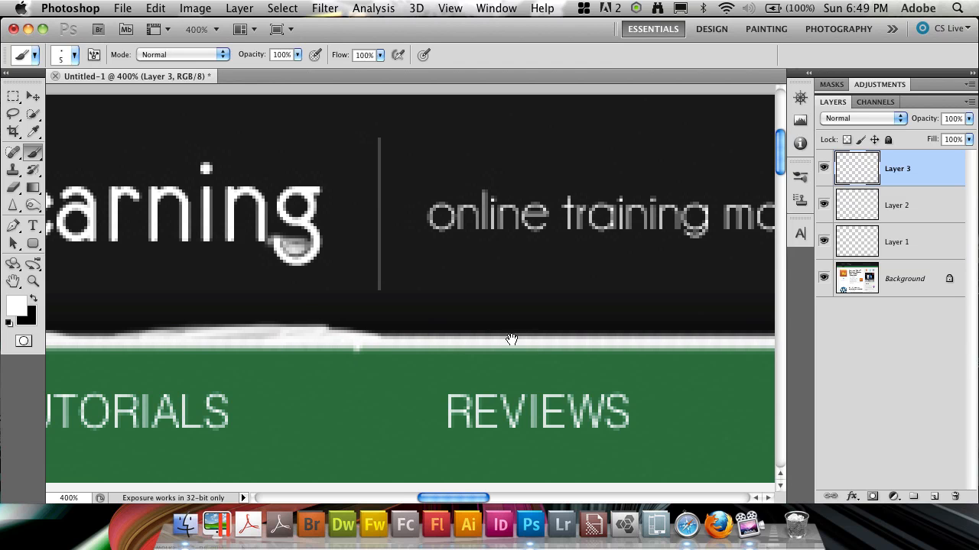
left_click_drag(511, 339, 339, 345)
mouse_move(172, 338)
left_mouse_down()
mouse_move(271, 322)
mouse_move(227, 333)
mouse_move(379, 335)
mouse_move(298, 338)
mouse_move(305, 347)
mouse_move(382, 332)
mouse_move(314, 335)
left_mouse_up()
- Paint a white snowman of three stacked balls on the snow line between the tagline and the search box
scroll(258, 334, "left", 3)
scroll(383, 331, "right", 10)
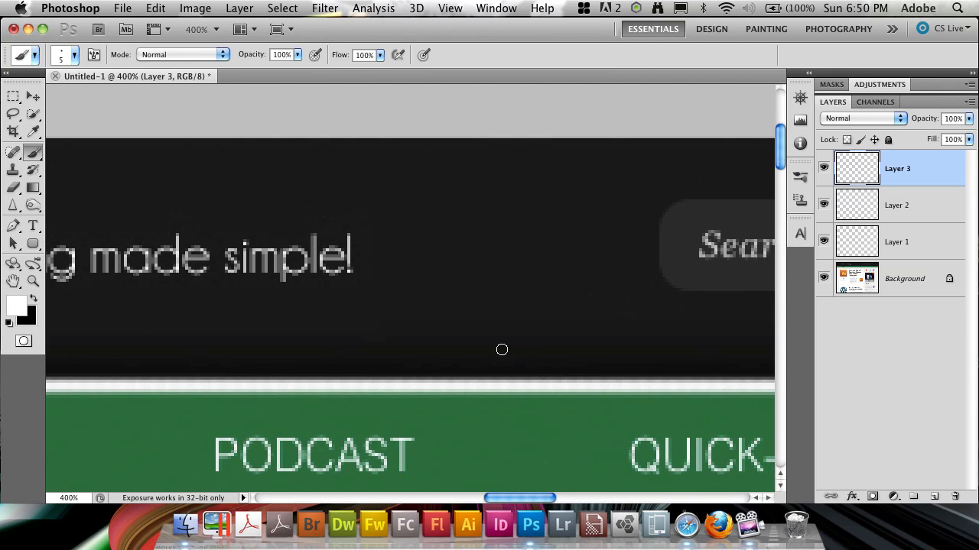
mouse_move(497, 330)
left_mouse_down()
mouse_move(466, 349)
mouse_move(480, 345)
mouse_move(466, 372)
mouse_move(476, 363)
mouse_move(511, 374)
left_mouse_up()
mouse_move(510, 330)
left_mouse_down()
mouse_move(544, 343)
mouse_move(497, 373)
mouse_move(547, 359)
mouse_move(536, 346)
mouse_move(528, 376)
mouse_move(533, 365)
mouse_move(484, 360)
mouse_move(474, 348)
mouse_move(467, 356)
mouse_move(476, 355)
mouse_move(478, 369)
mouse_move(521, 365)
mouse_move(512, 332)
mouse_move(526, 333)
mouse_move(500, 336)
mouse_move(519, 337)
mouse_move(513, 328)
mouse_move(482, 348)
mouse_move(486, 364)
mouse_move(530, 370)
mouse_move(504, 355)
left_mouse_up()
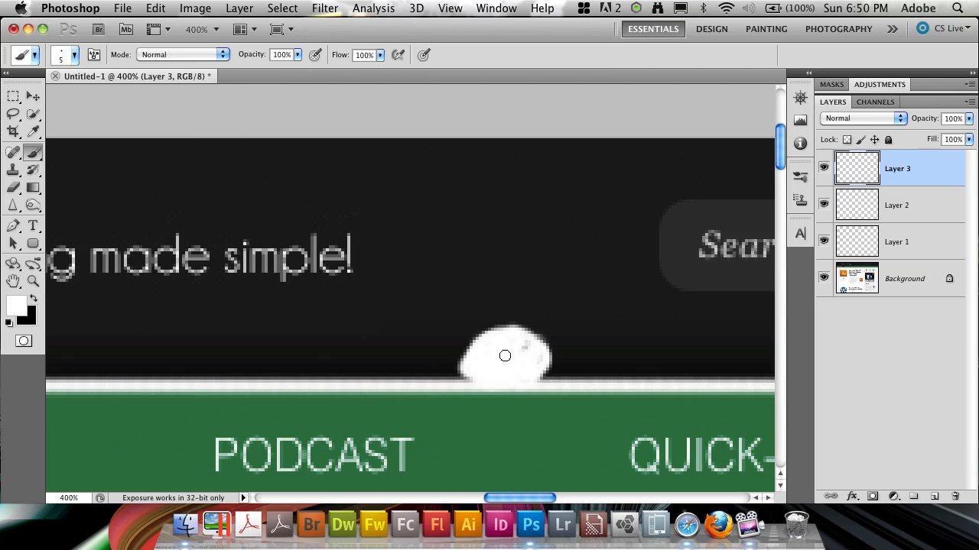
mouse_move(501, 289)
left_mouse_down()
mouse_move(493, 317)
mouse_move(519, 323)
mouse_move(538, 321)
mouse_move(540, 302)
mouse_move(488, 300)
mouse_move(502, 300)
mouse_move(490, 303)
mouse_move(509, 318)
mouse_move(485, 313)
mouse_move(523, 321)
mouse_move(520, 312)
mouse_move(496, 322)
left_mouse_up()
scroll(497, 321, "up", 3)
scroll(497, 322, "right", 3)
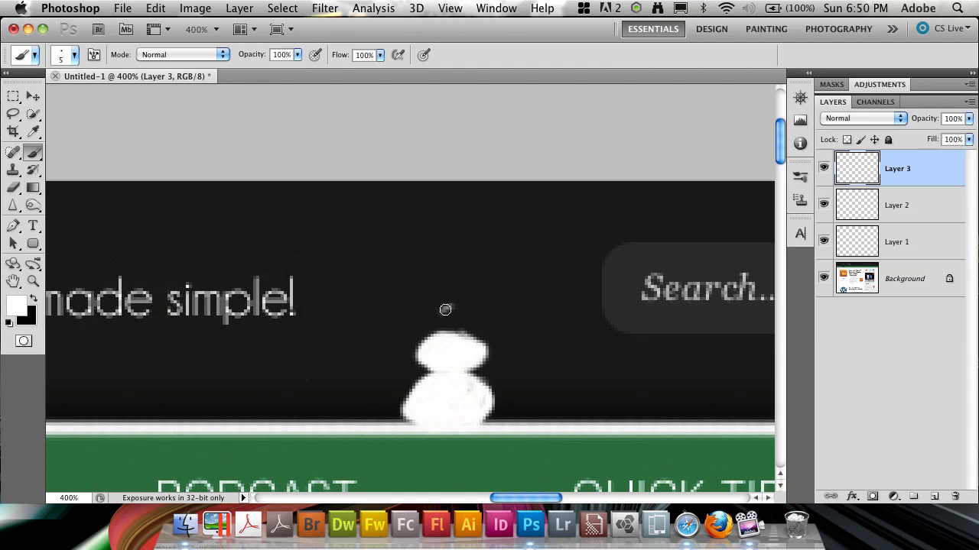
mouse_move(445, 310)
left_mouse_down()
mouse_move(437, 333)
mouse_move(469, 315)
mouse_move(457, 330)
mouse_move(451, 315)
mouse_move(437, 321)
mouse_move(467, 317)
mouse_move(458, 327)
left_mouse_up()
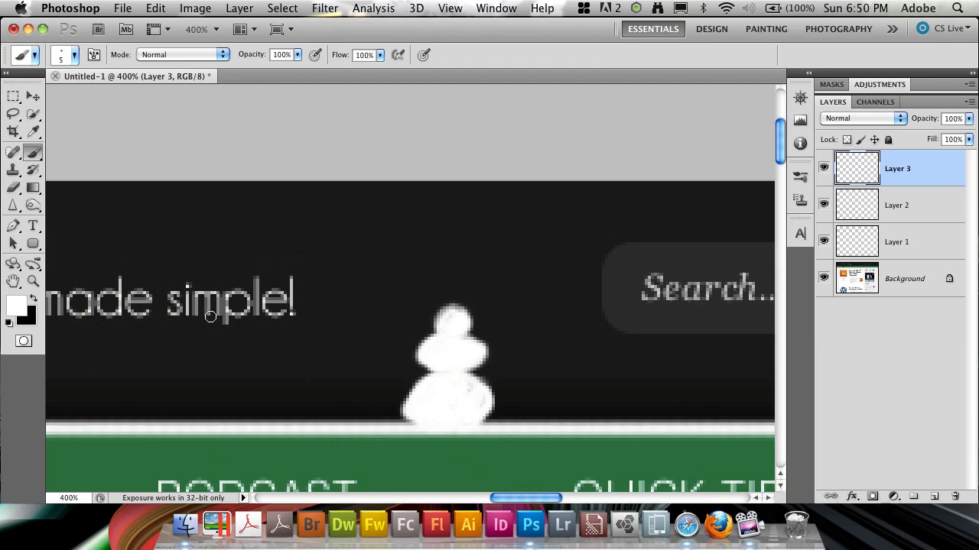
- Paint two black eyes and three black buttons on the snowman on a new layer, using a 2 px brush
key("x")
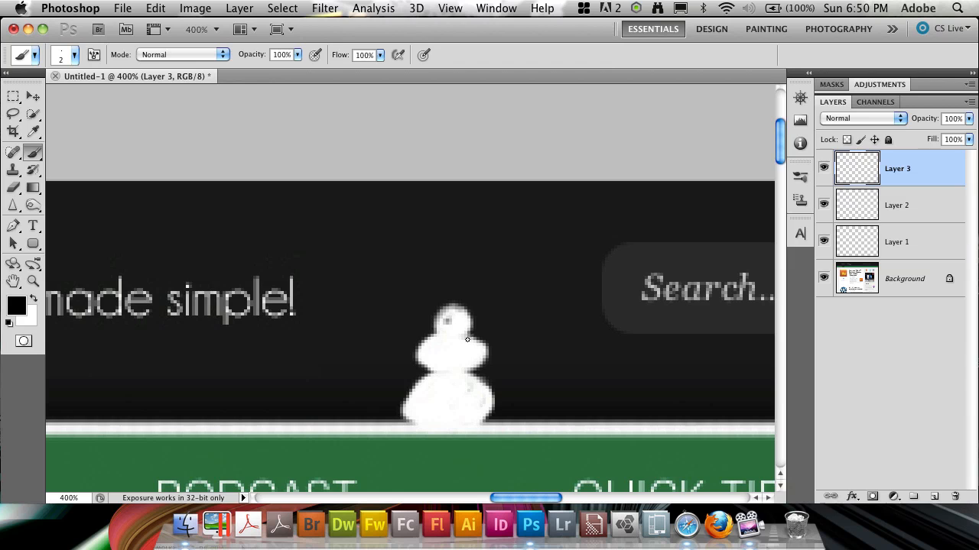
key("super+equal")
key("super+equal")
key("super+equal")
key("super+minus")
key("super+minus")
key("super+minus")
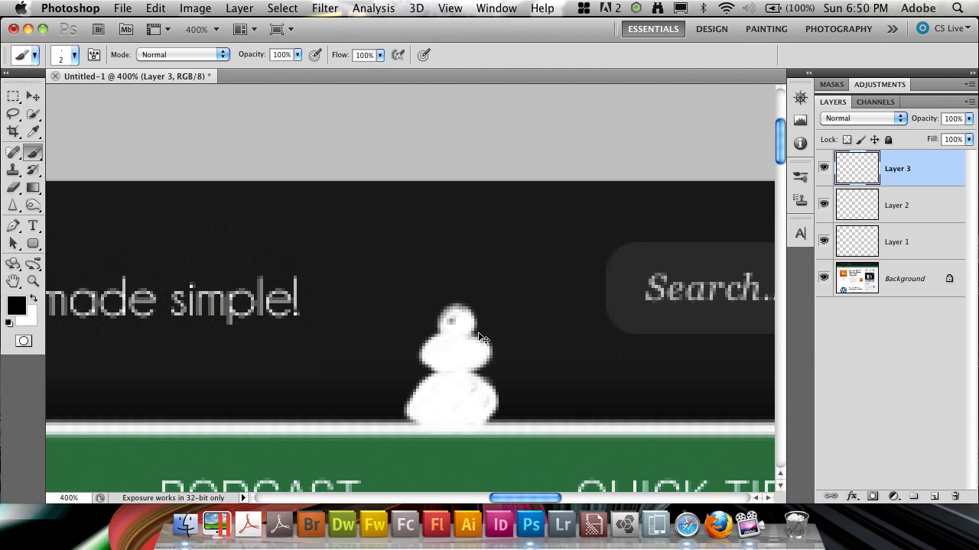
left_click(933, 497)
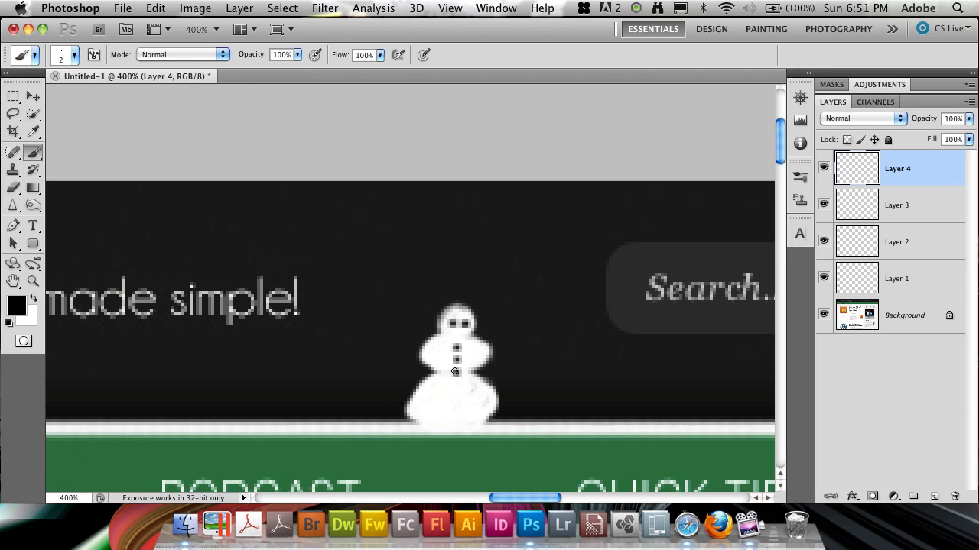
- Examine the snowman and the painted snow across the full width of the header at 100% zoom
key("super+minus")
key("super+minus")
key("super+minus")
key("super+minus")
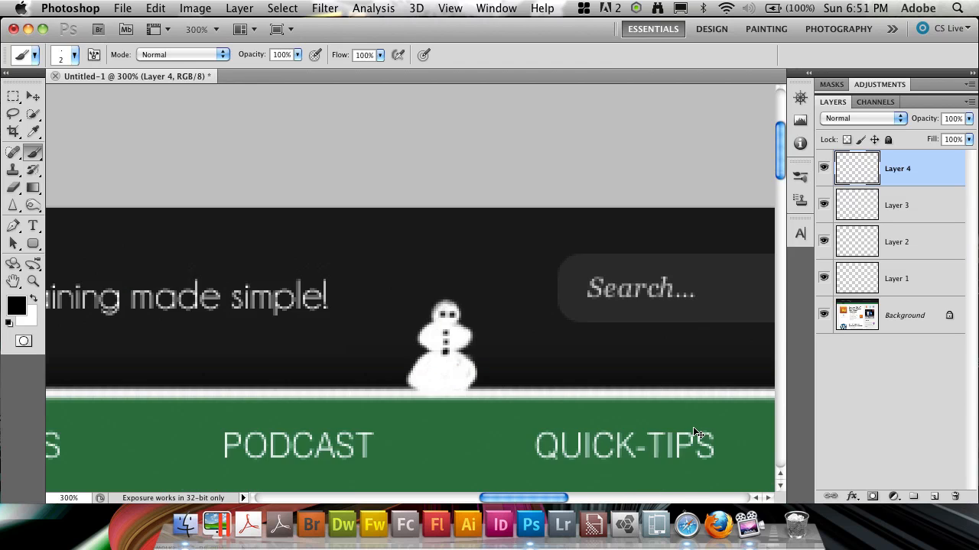
key("super+plus")
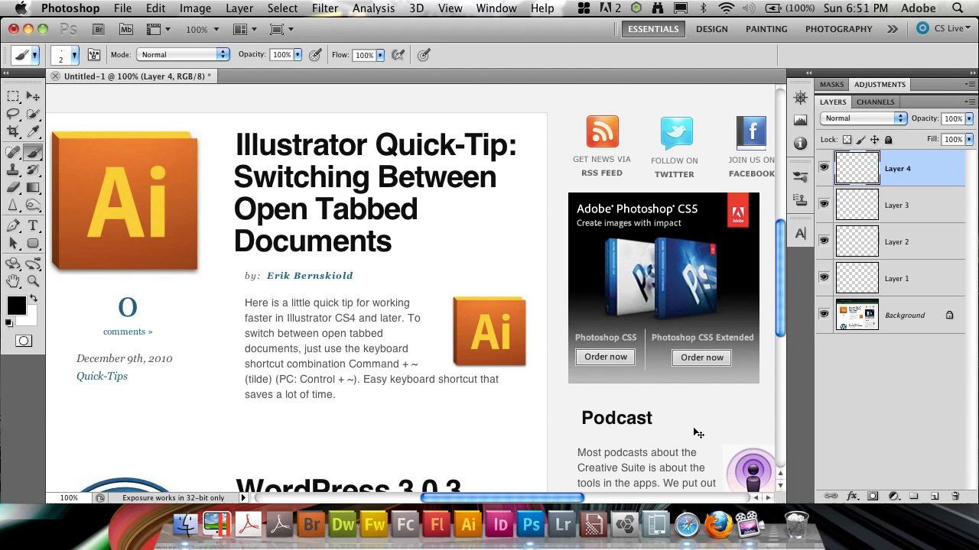
left_click_drag(455, 280, 480, 451)
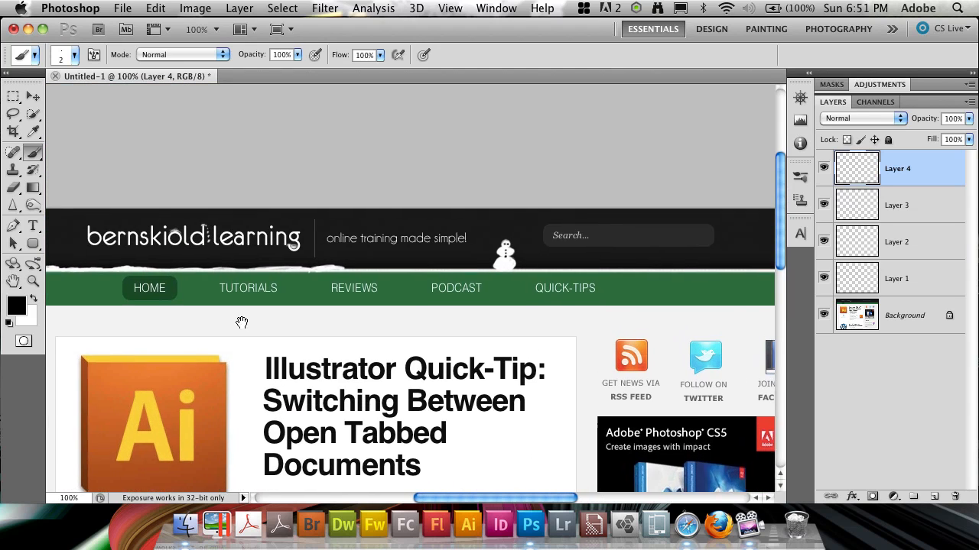
left_click_drag(242, 324, 355, 287)
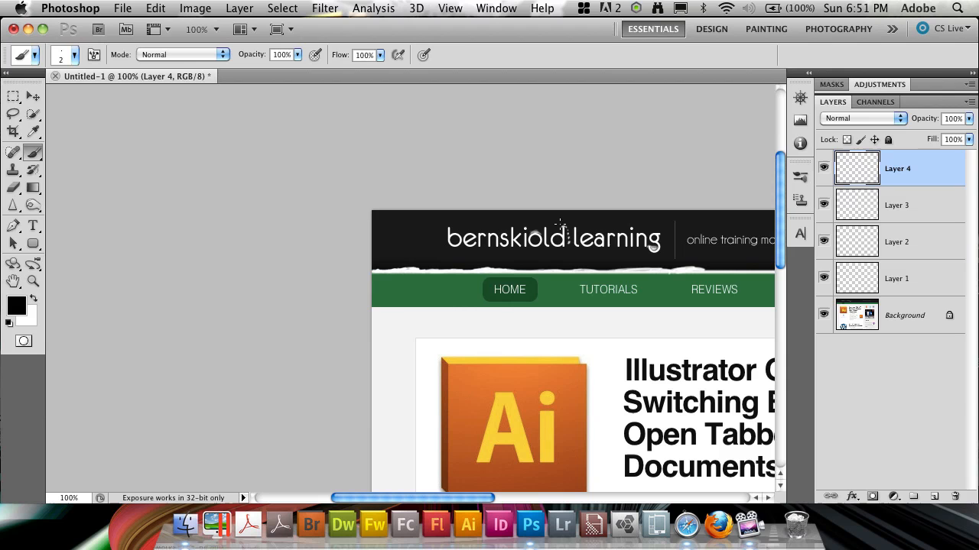
scroll(672, 272, "right", 10)
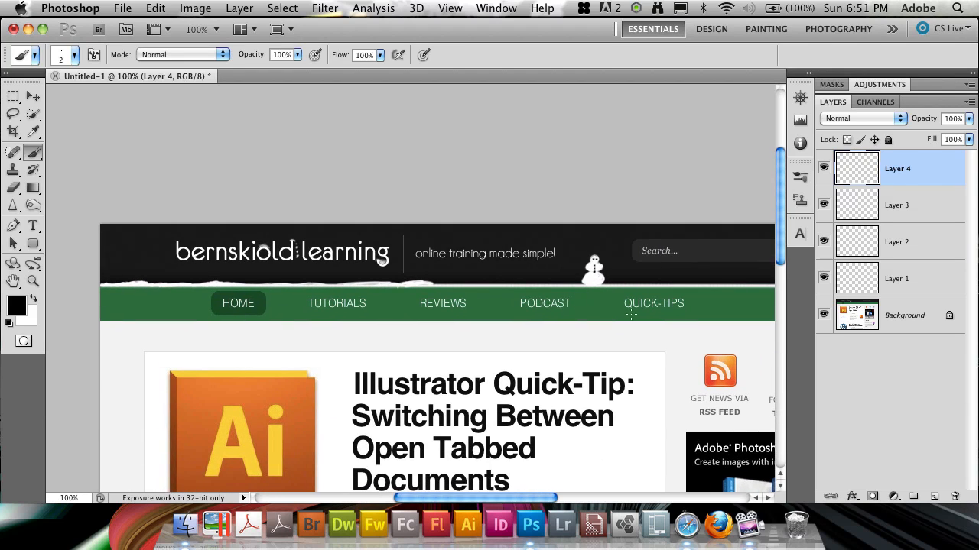
scroll(603, 306, "right", 5)
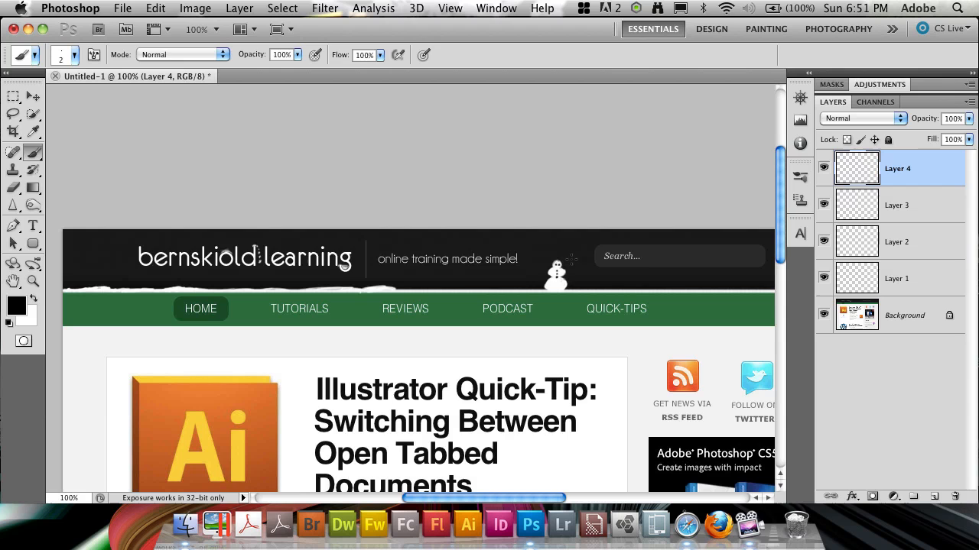
scroll(604, 294, "right", 15)
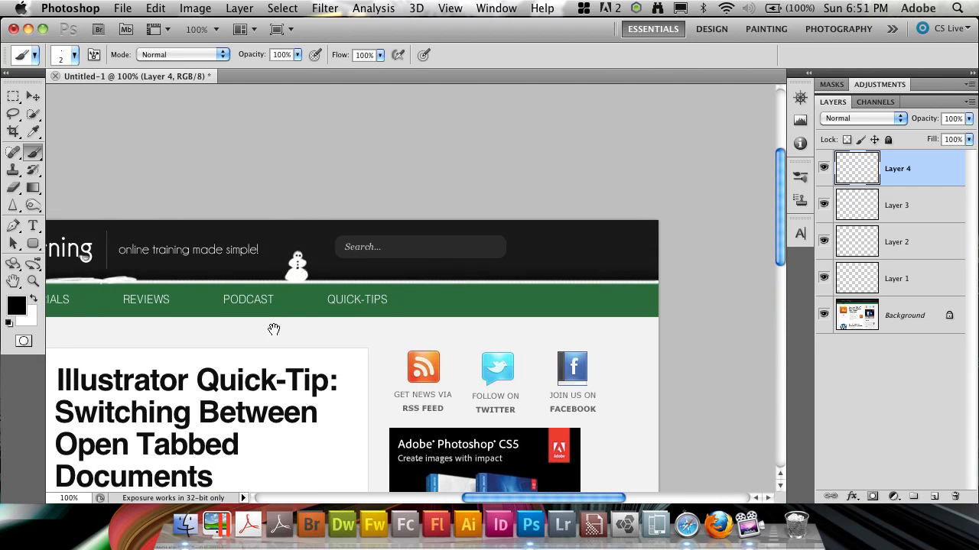
scroll(312, 299, "left", 20)
scroll(613, 291, "right", 19)
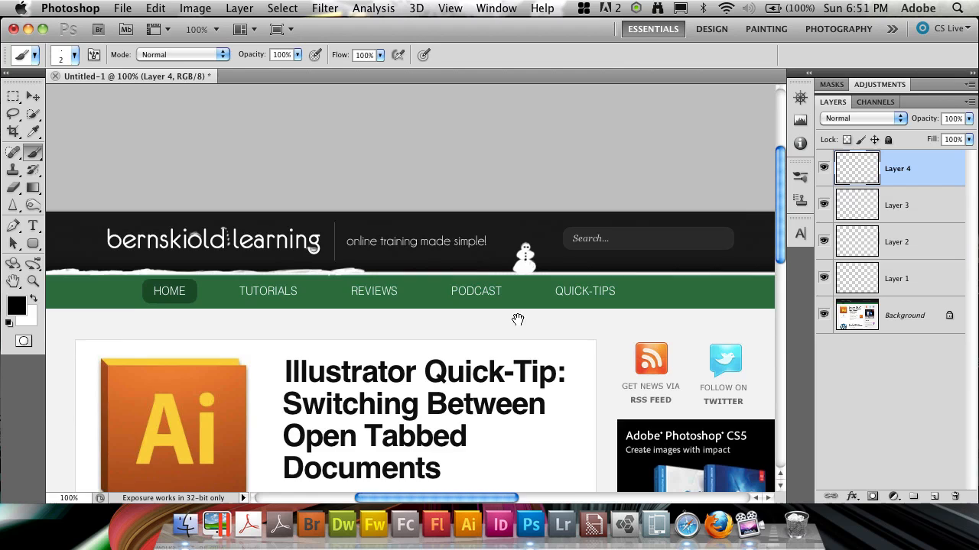
scroll(389, 283, "left", 2)
scroll(389, 283, "down", 2)
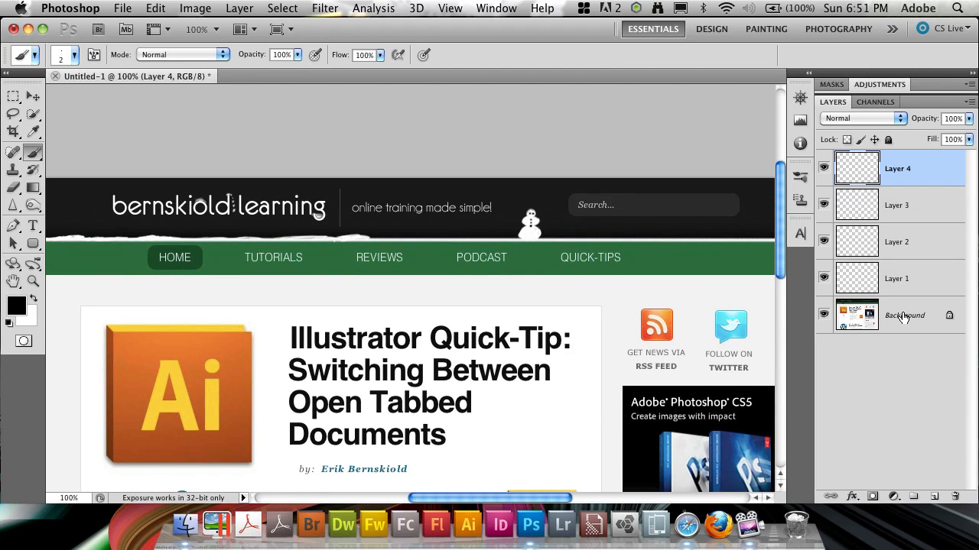
- Add a new layer directly above the background and fill a wide rectangle across the navigation bar's lower edge with white
left_click(863, 318)
left_click(934, 496)
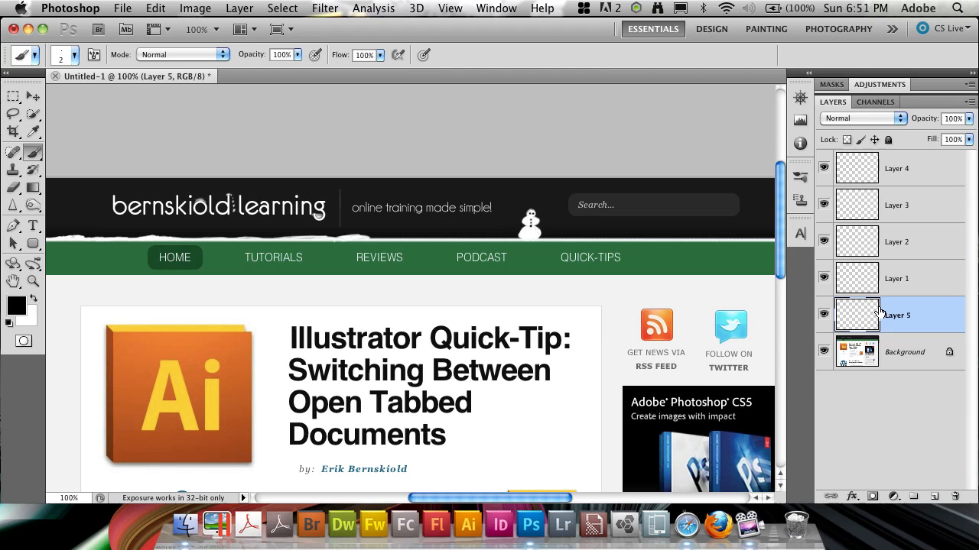
left_click_drag(290, 318, 364, 315)
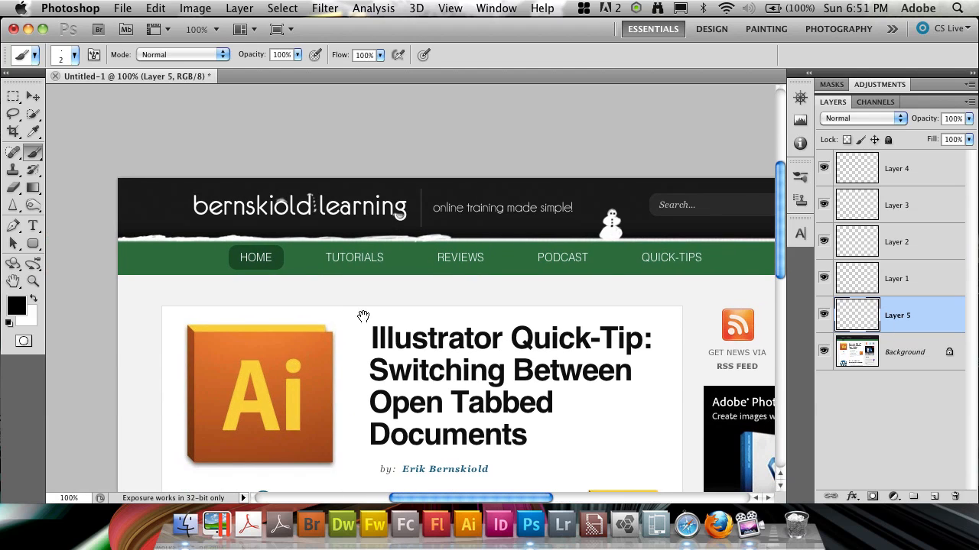
key("m")
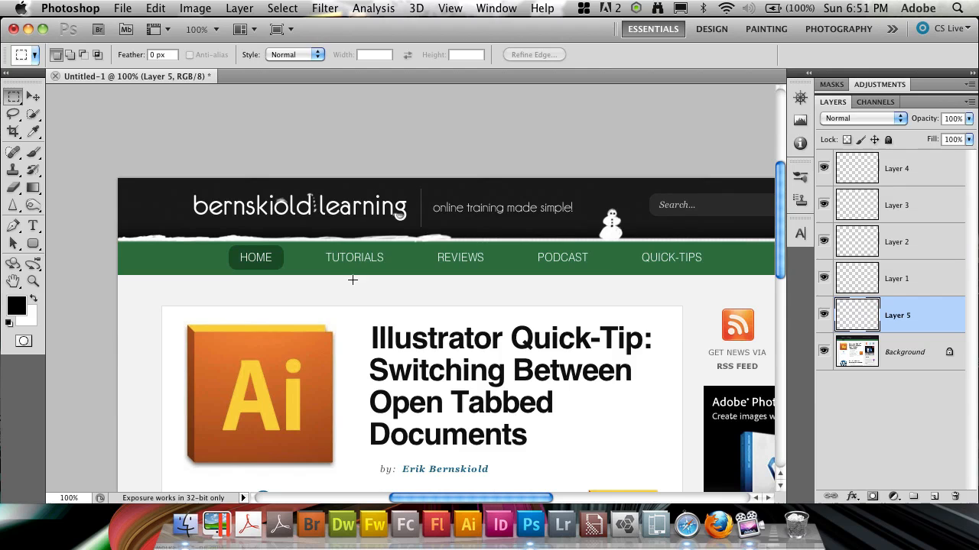
left_click_drag(306, 268, 632, 354)
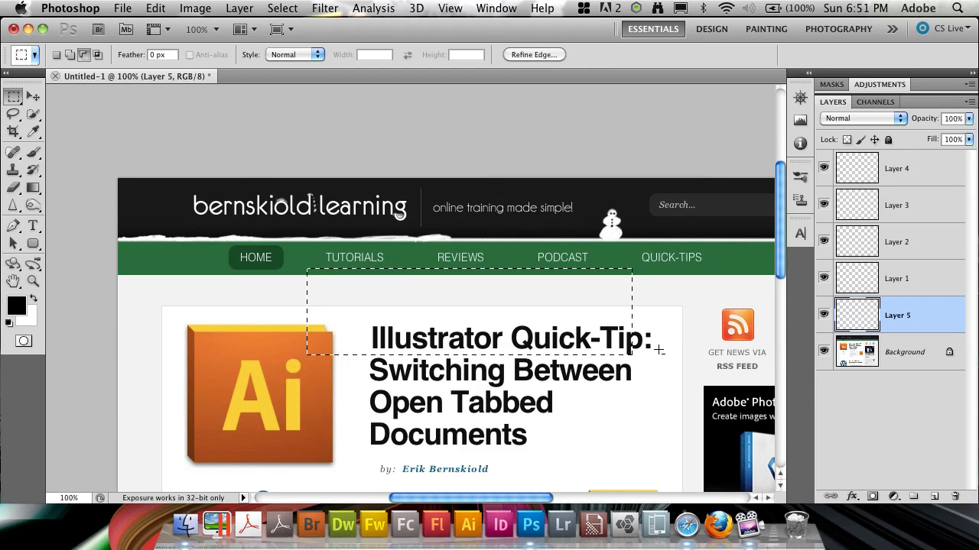
key("super+BackSpace")
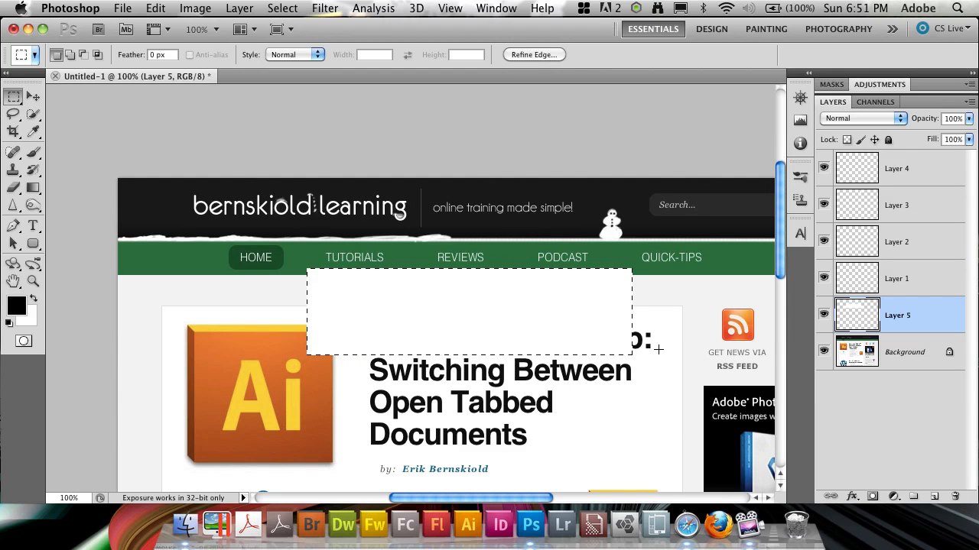
key("x")
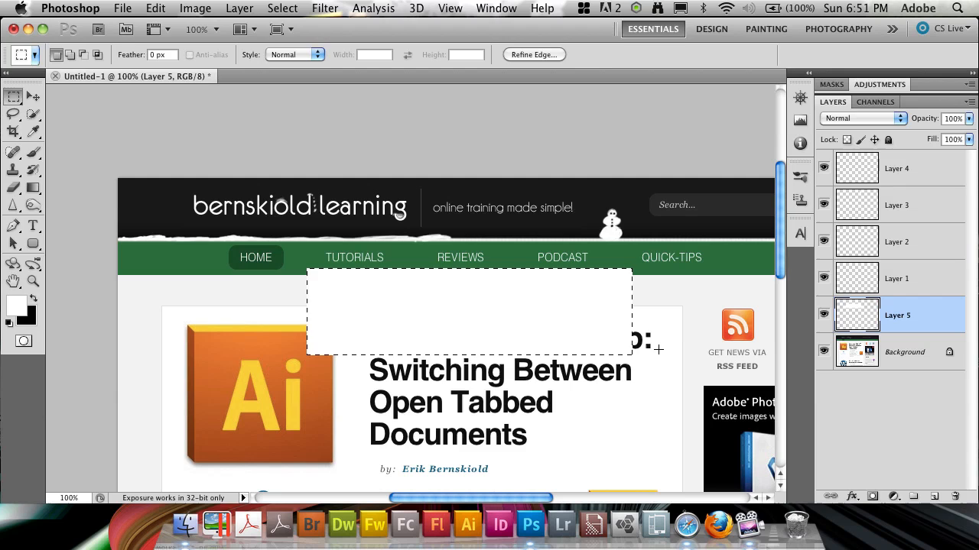
key("super+d")
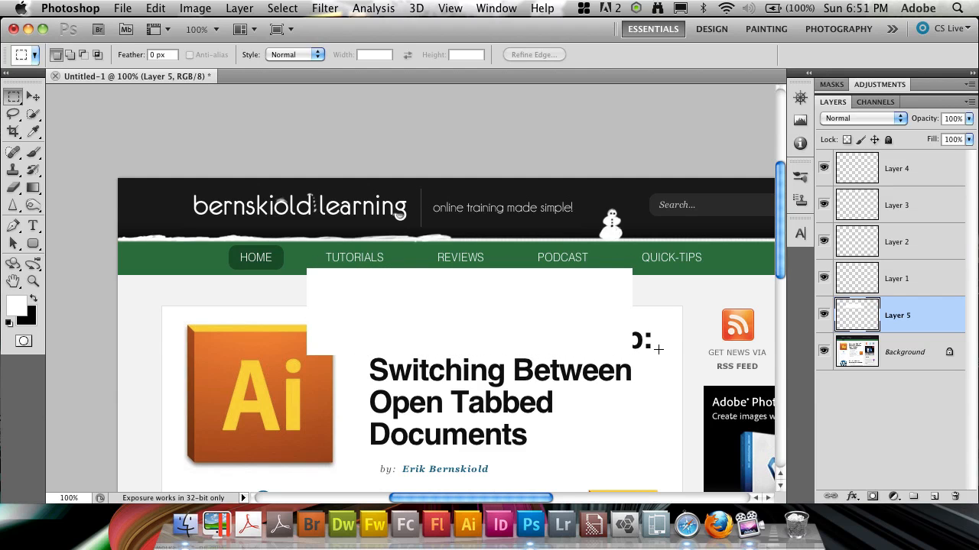
- Move the white rectangle slightly down and to the left, and apply a Gaussian Blur with a 250-pixel radius
key("v")
left_click_drag(441, 298, 418, 320)
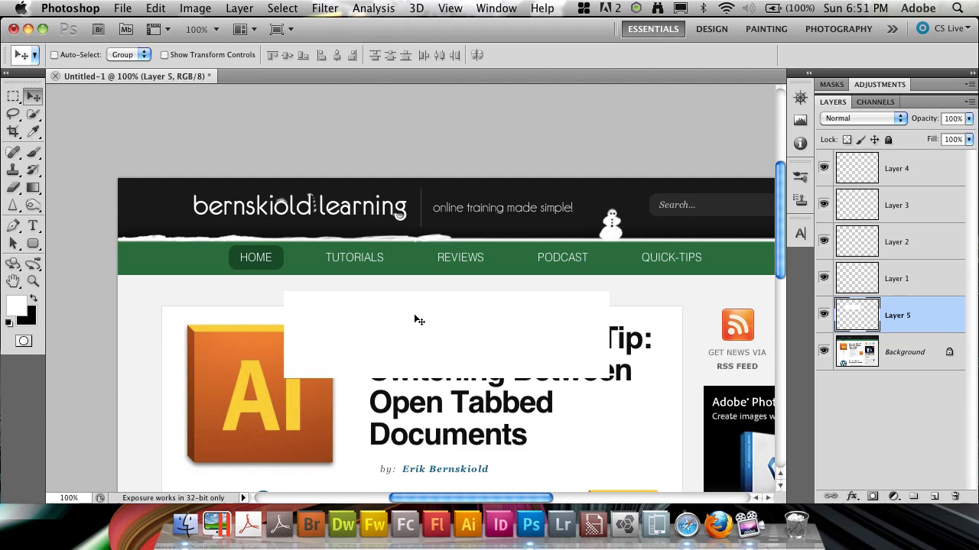
left_click(335, 13)
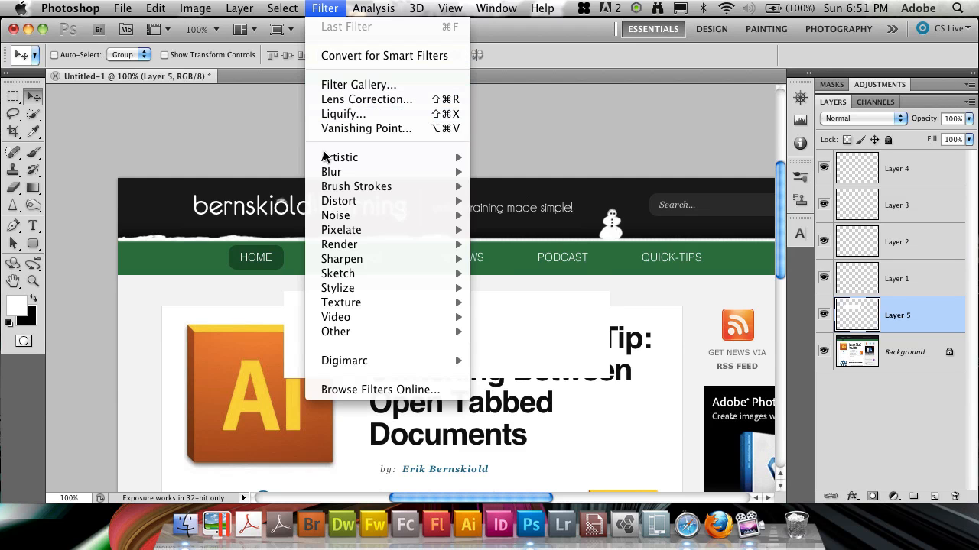
mouse_move(327, 177)
left_click(526, 230)
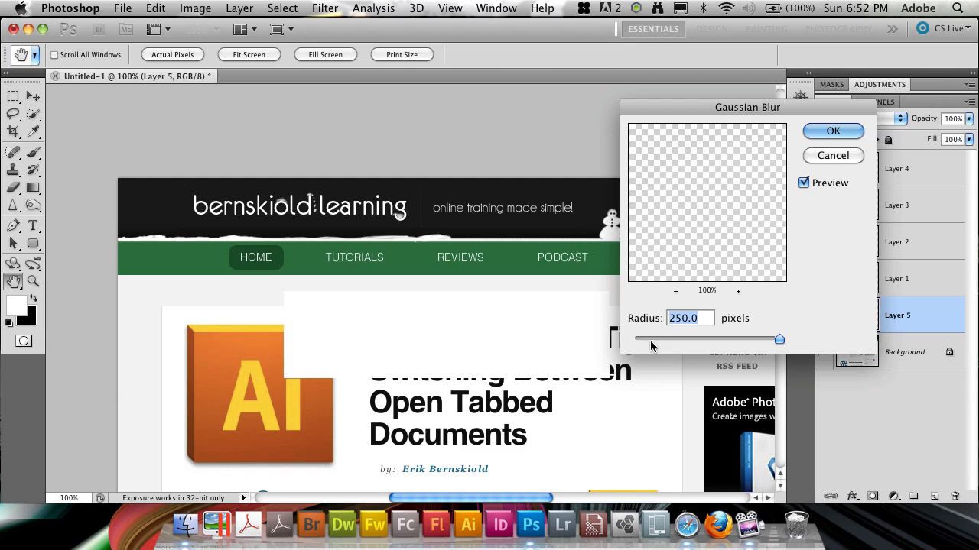
left_click(833, 130)
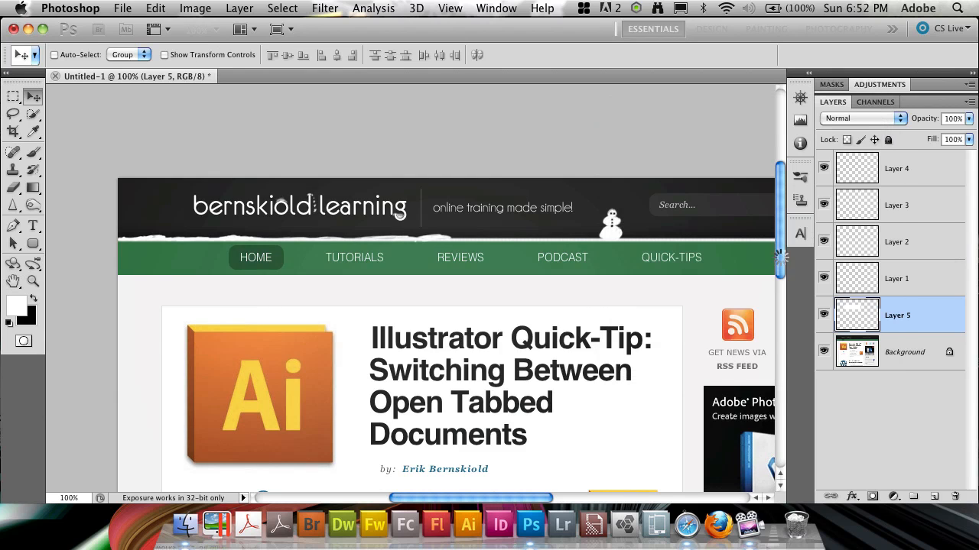
- Set the blurred white layer's blend mode to Dissolve to make falling snowflakes
left_click(858, 124)
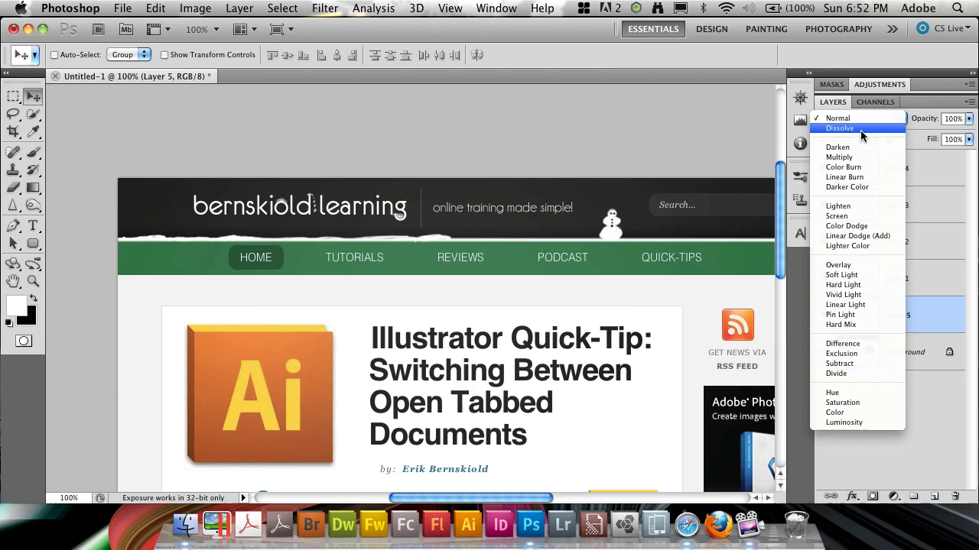
left_click(860, 132)
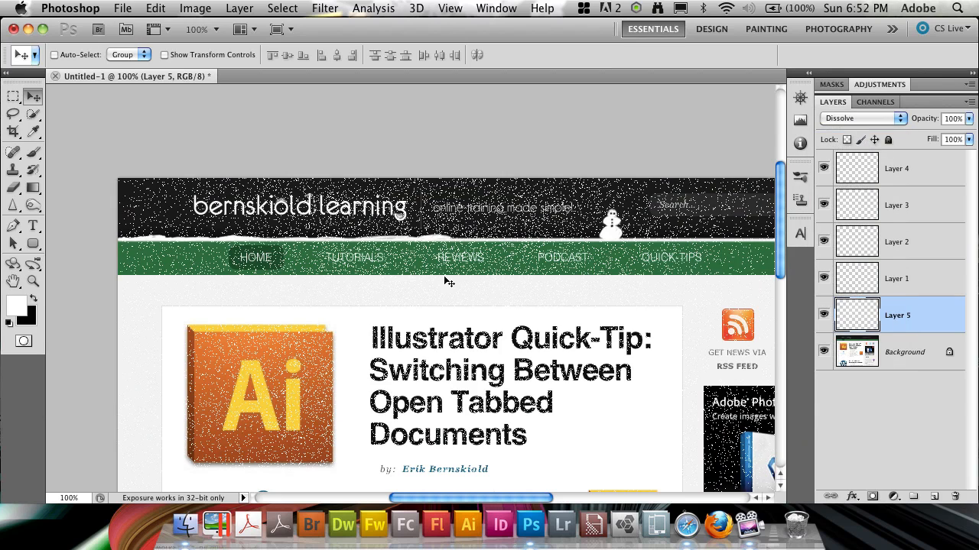
mouse_move(466, 258)
left_mouse_down()
mouse_move(412, 232)
mouse_move(336, 349)
mouse_move(525, 275)
mouse_move(485, 262)
left_mouse_up()
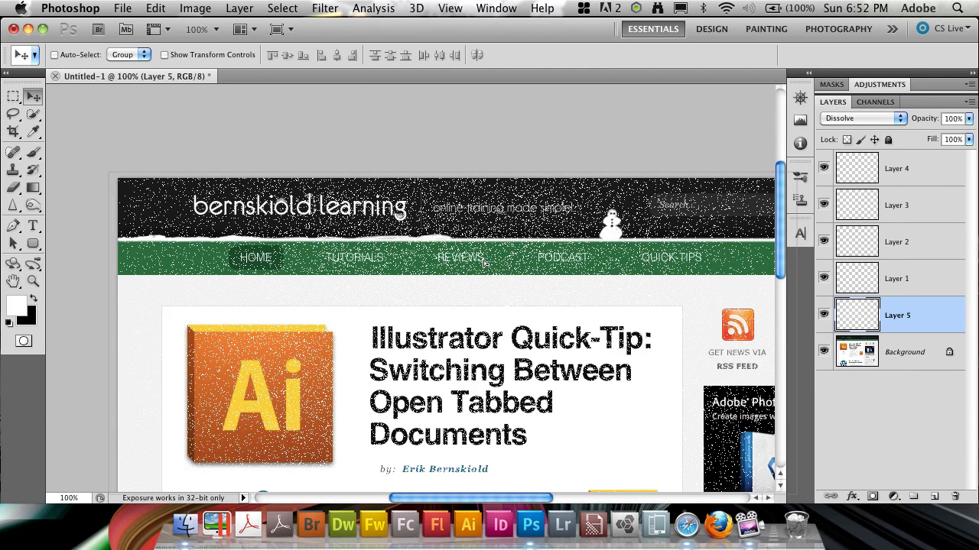
left_click_drag(526, 338, 536, 490)
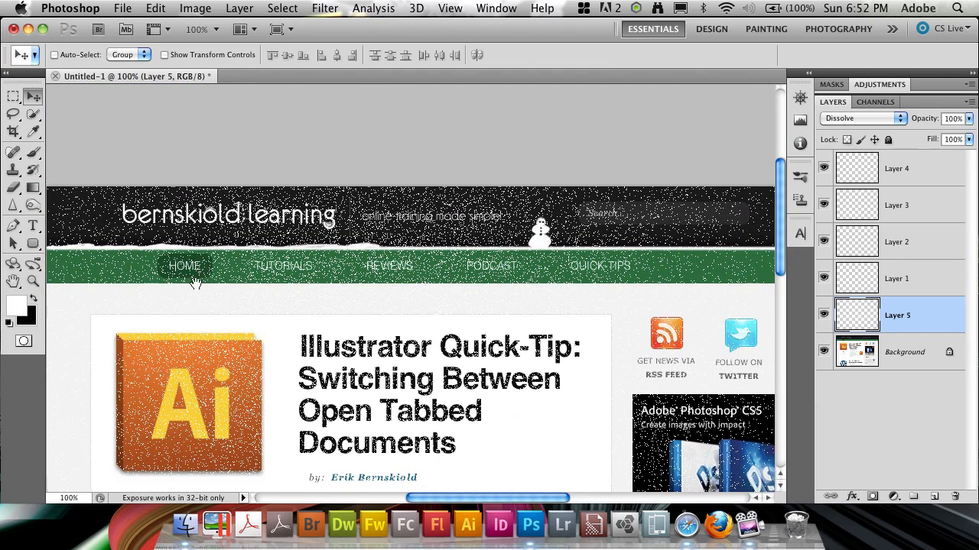
left_click_drag(195, 283, 216, 275)
- Add a layer mask to the snowflake layer and fill it with black from the navigation bar's upper edge down to the page bottom
left_click(873, 496)
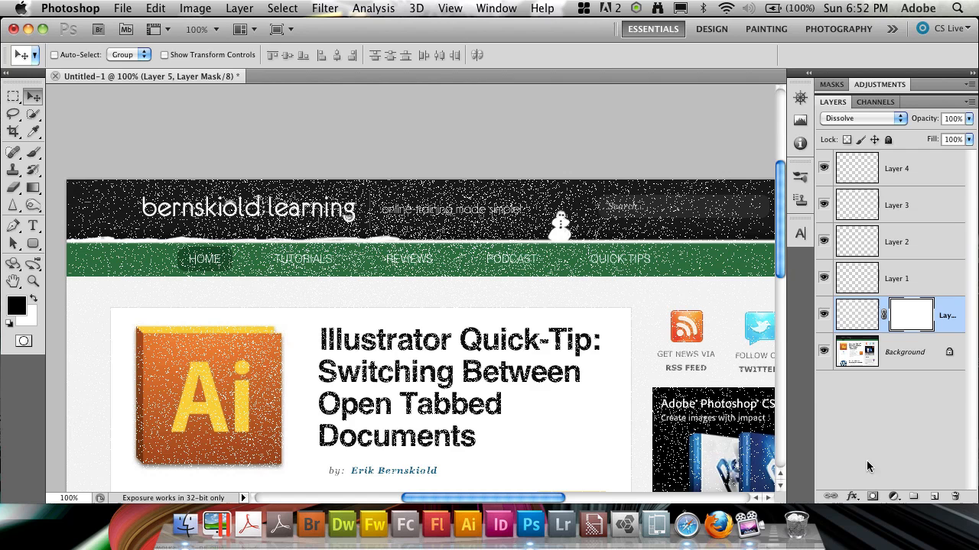
key("m")
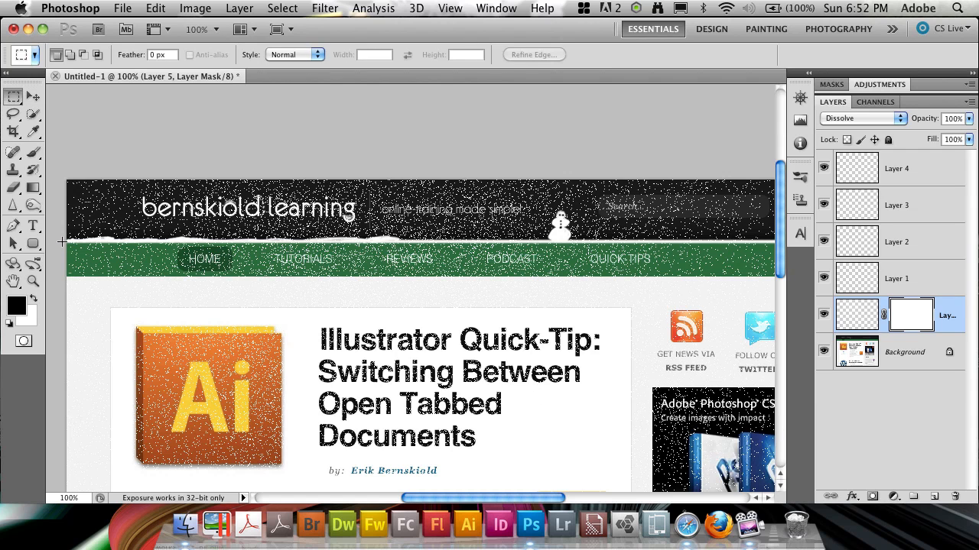
left_click_drag(68, 269, 757, 367)
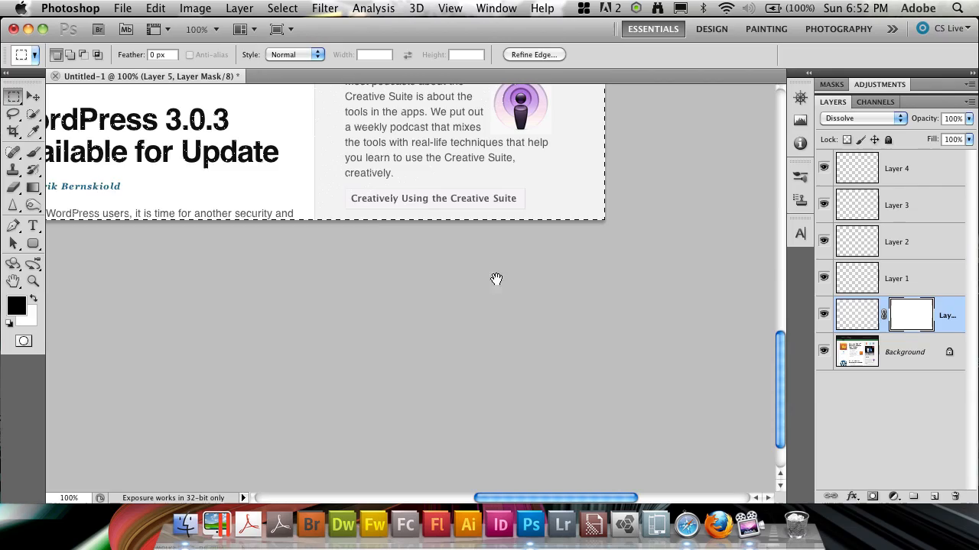
scroll(498, 280, "up", 10)
scroll(519, 273, "left", 5)
scroll(504, 306, "up", 5)
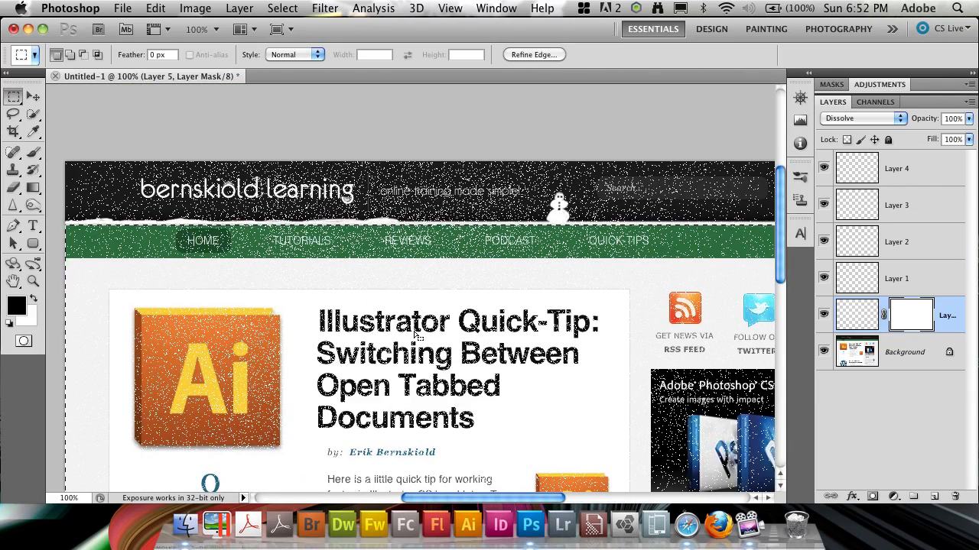
key("alt+BackSpace")
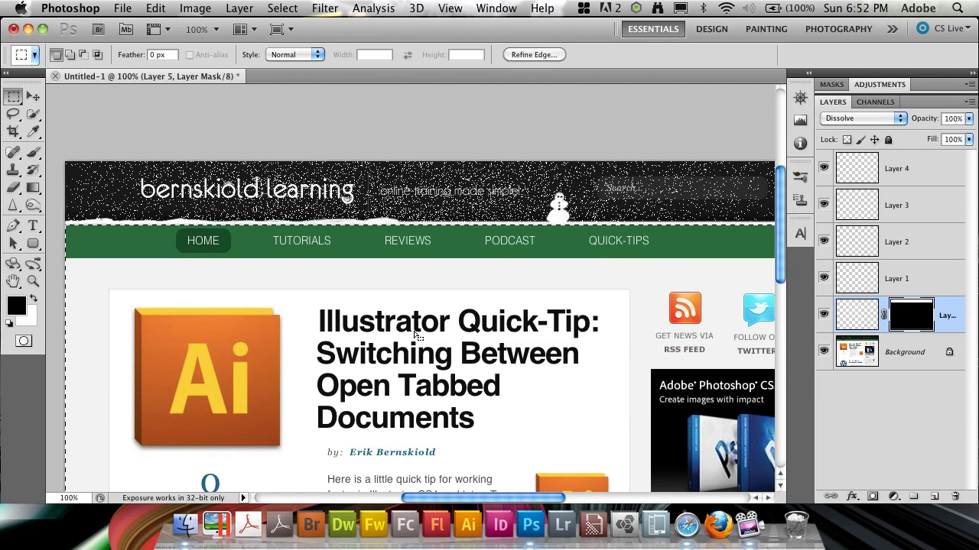
key("super+d")
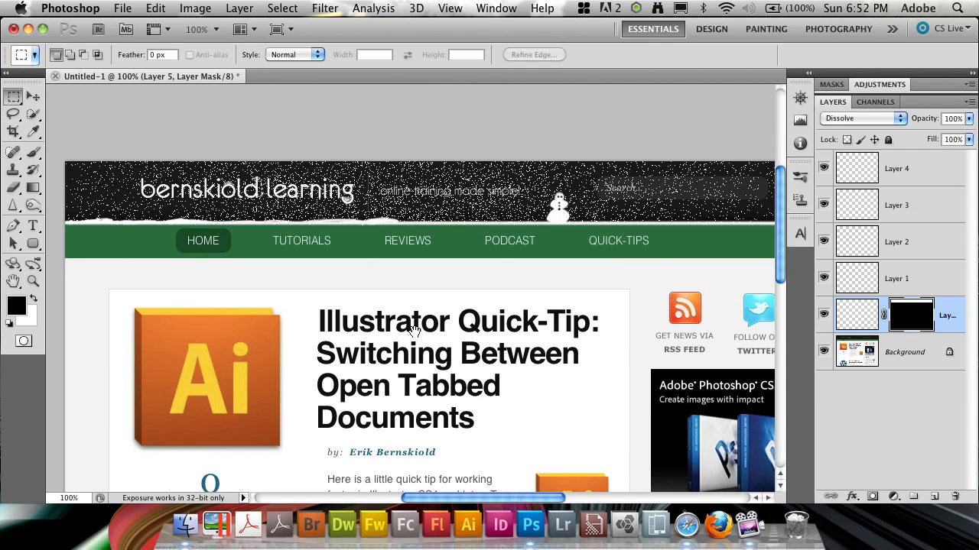
- Reduce the snowflake layer's opacity to 66%
left_click_drag(477, 368, 581, 329)
left_click_drag(540, 247, 500, 294)
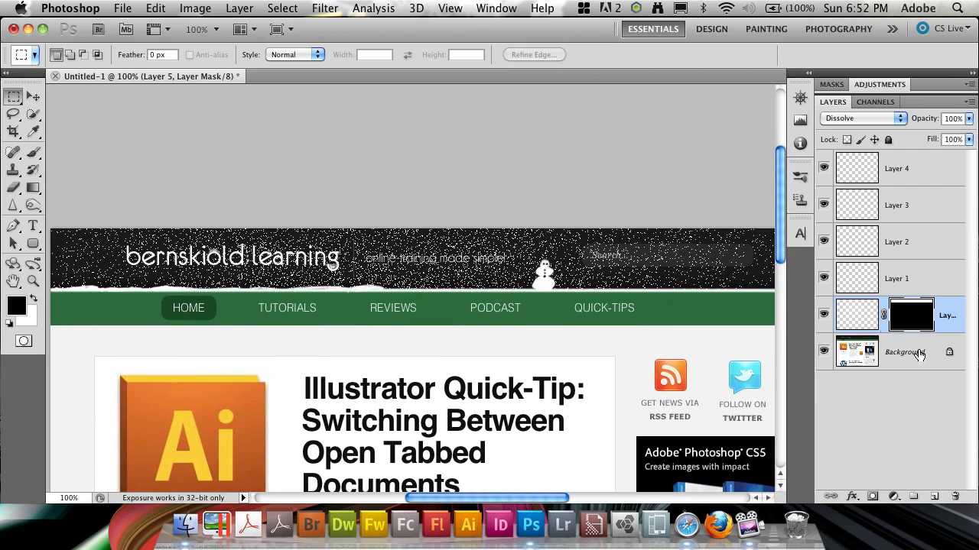
left_click(856, 324)
mouse_move(930, 122)
left_mouse_down()
mouse_move(843, 128)
mouse_move(940, 128)
mouse_move(919, 123)
left_mouse_up()
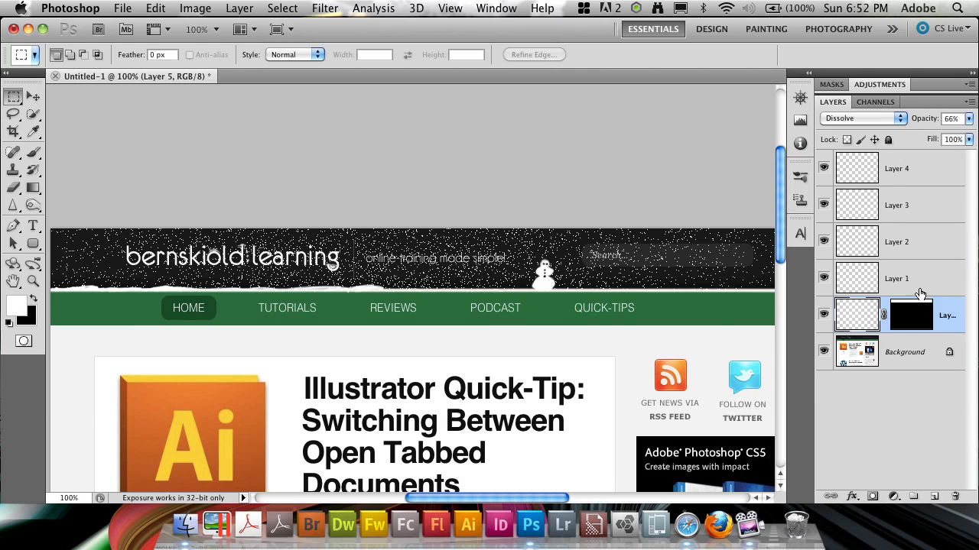
- Place the masked snowflake layer in its own group and lower the group's opacity to soften the snowfall
left_click(927, 294)
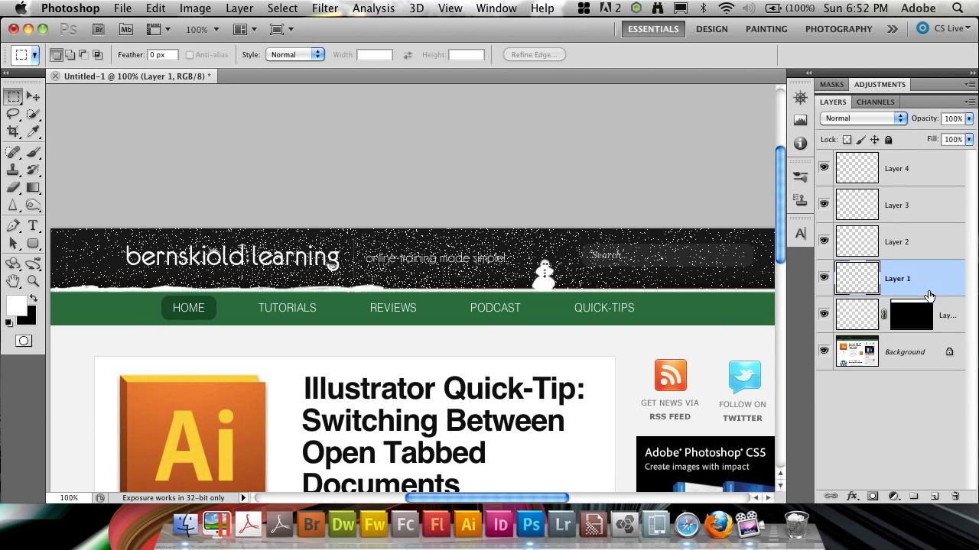
left_click(942, 313)
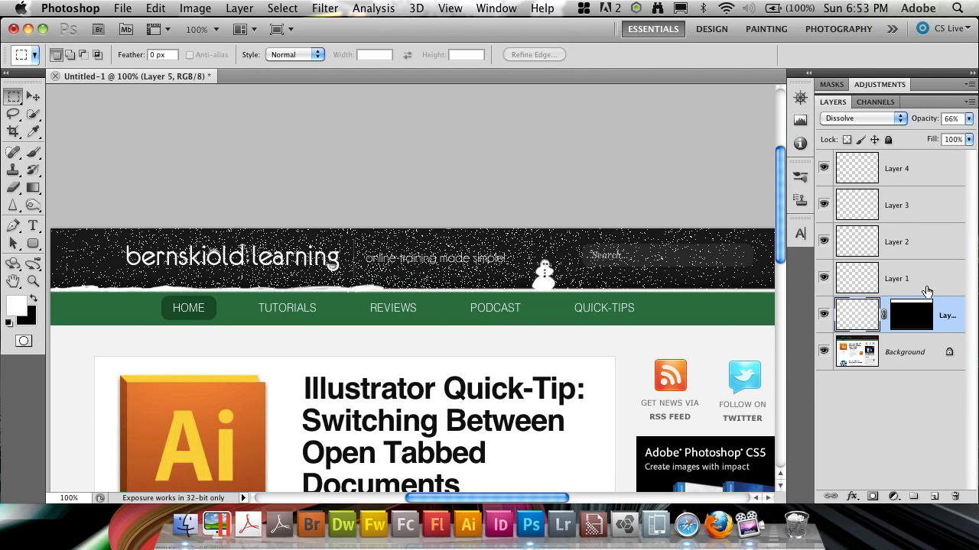
key("super+g")
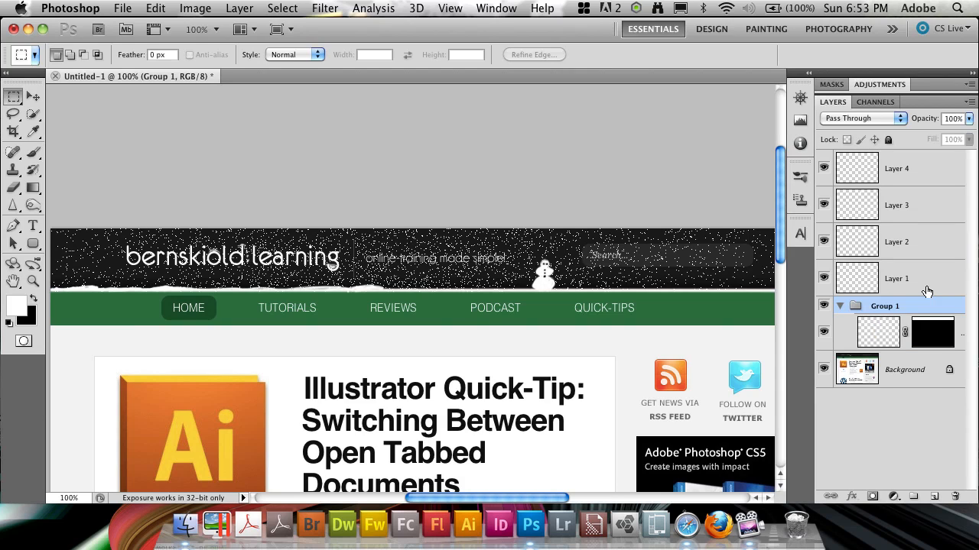
mouse_move(932, 121)
left_mouse_down()
mouse_move(873, 122)
mouse_move(927, 120)
left_mouse_up()
- Paint black on the snowflake layer's mask over the tagline and search field, enlarging the brush to 20 px, to hide the flakes there
left_click(935, 337)
key("b")
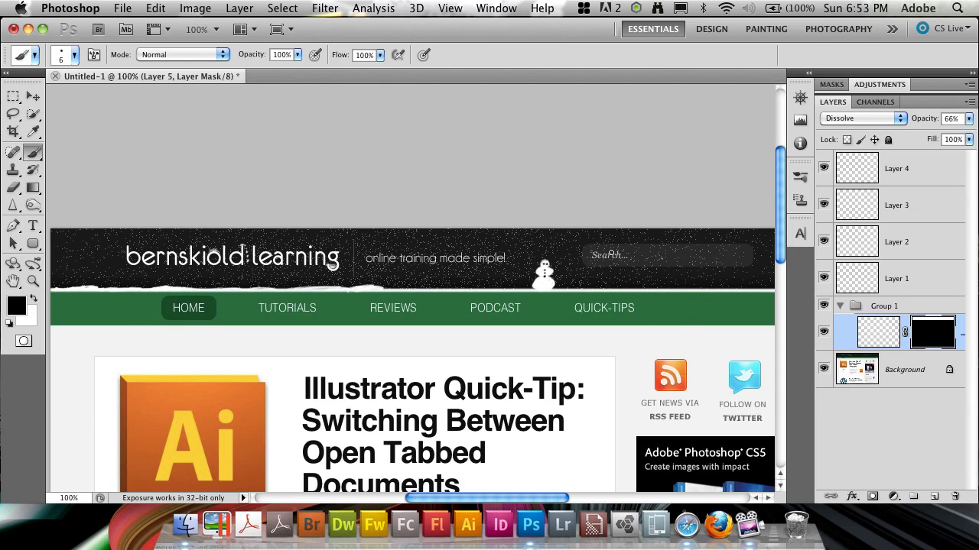
key("bracketright")
key("bracketright")
key("bracketright")
key("bracketright")
key("x")
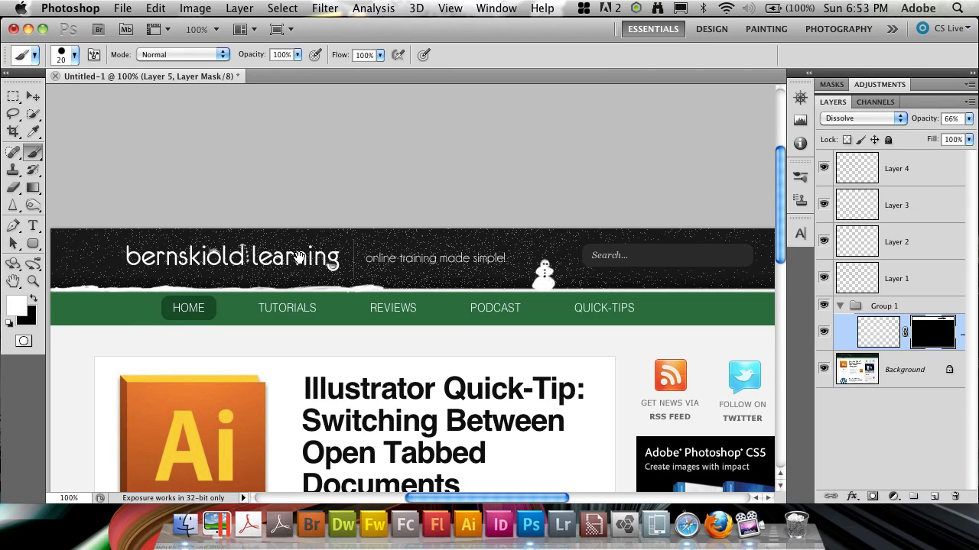
key("x")
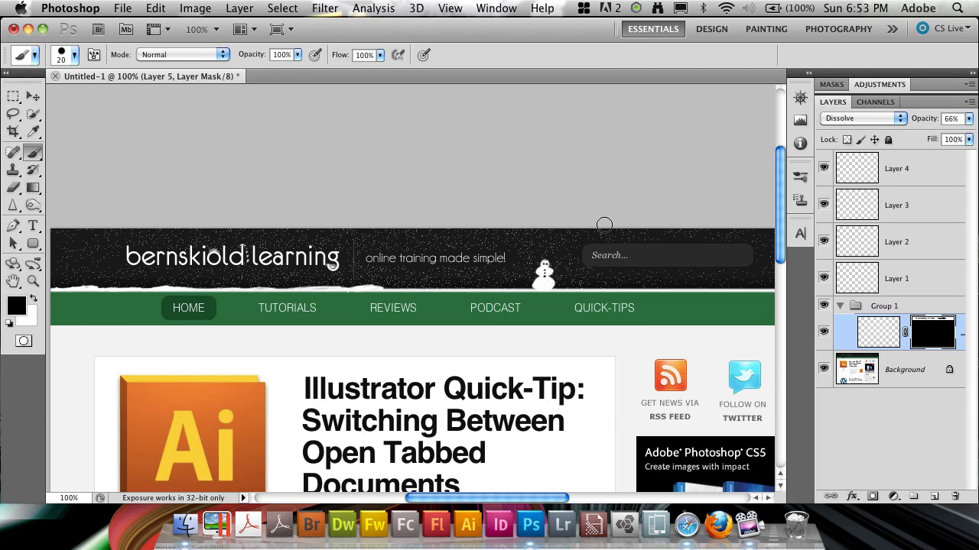
key("space")
mouse_move(350, 410)
left_mouse_down()
mouse_move(403, 350)
mouse_move(309, 332)
mouse_move(381, 315)
left_mouse_up()
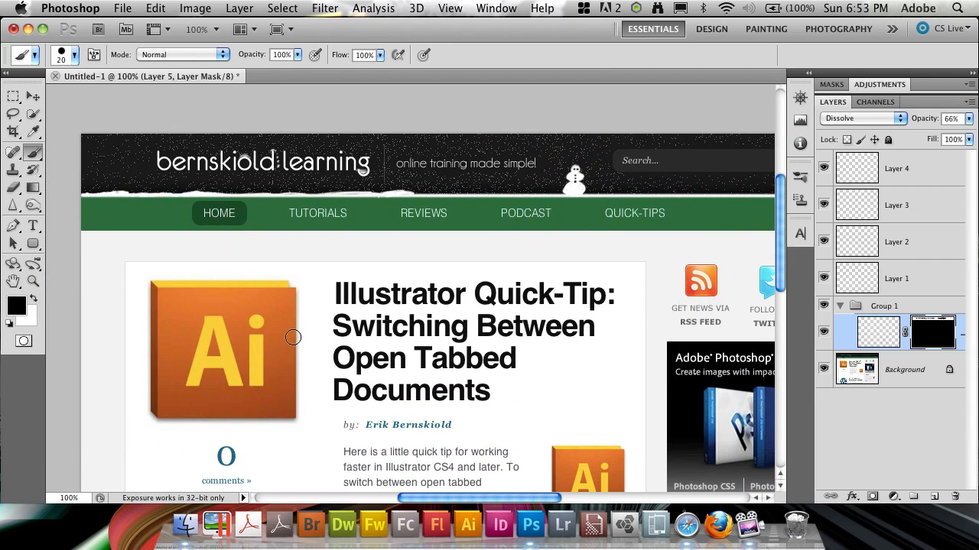